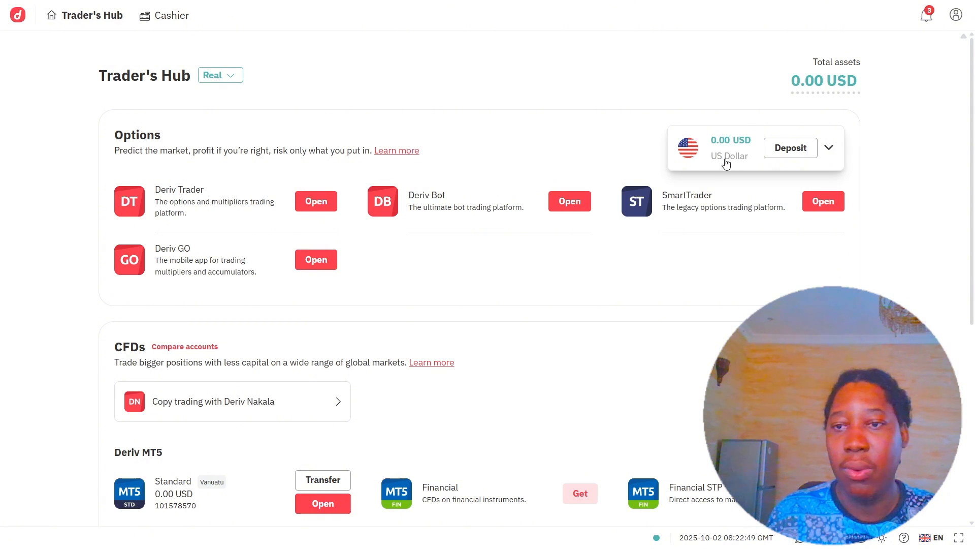
Open the Deriv account list and copy the US Dollar account's number.
{"action": "left_click", "coordinate": [828, 148]}
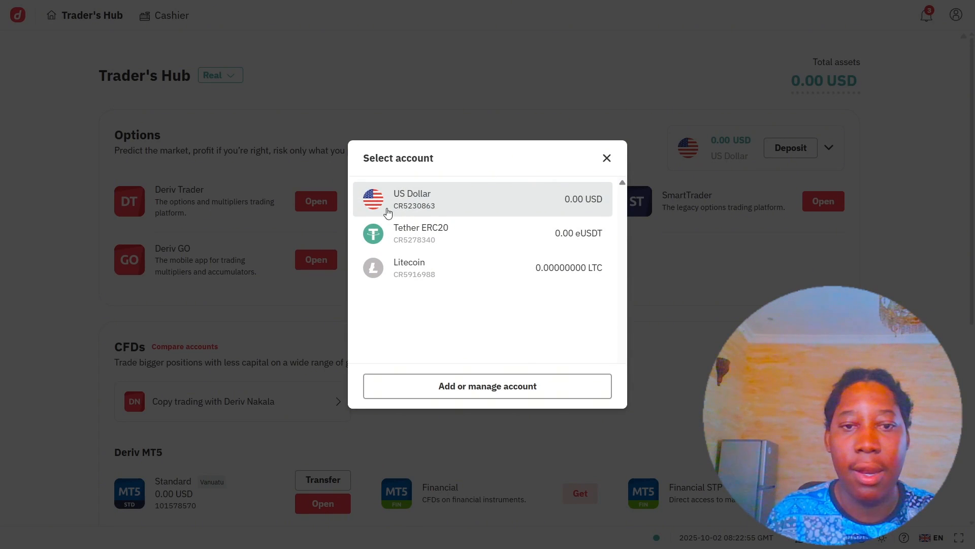
{"action": "left_click_drag", "start_coordinate": [392, 206], "coordinate": [435, 211]}
{"action": "key", "text": "ctrl+c"}
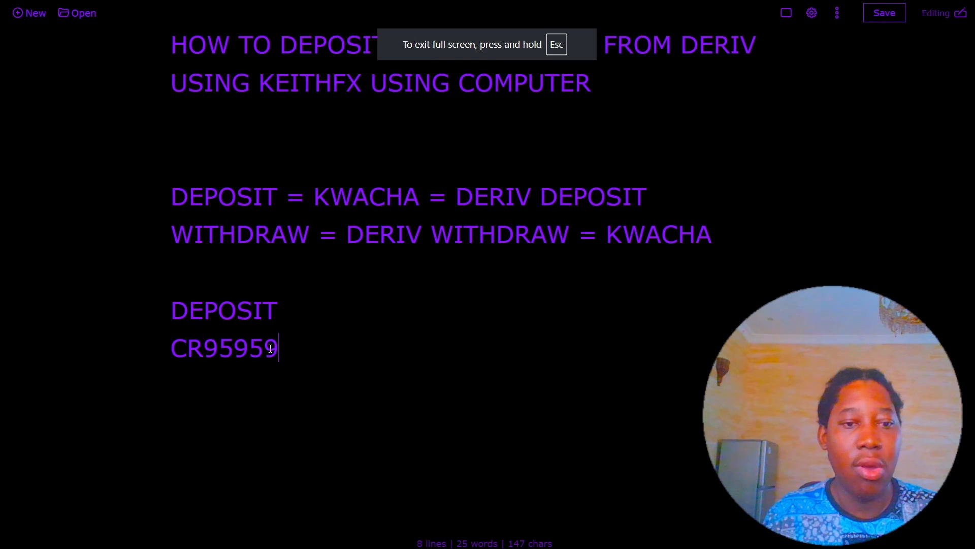
Replace the old CR number under DEPOSIT with the pasted US Dollar account number, then return to KeithFX.
{"action": "left_click_drag", "start_coordinate": [279, 348], "coordinate": [170, 347]}
{"action": "key", "text": "BackSpace"}
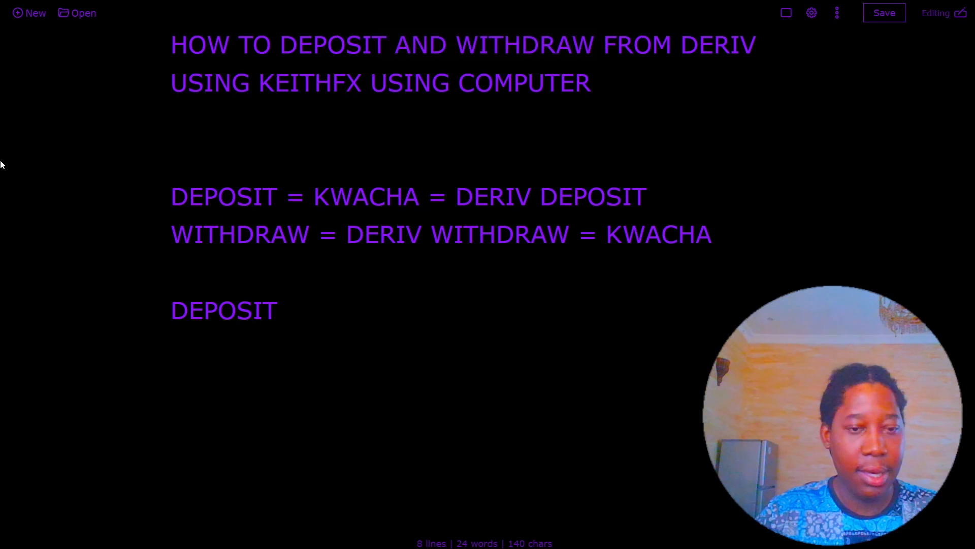
{"action": "key", "text": "ctrl+v"}
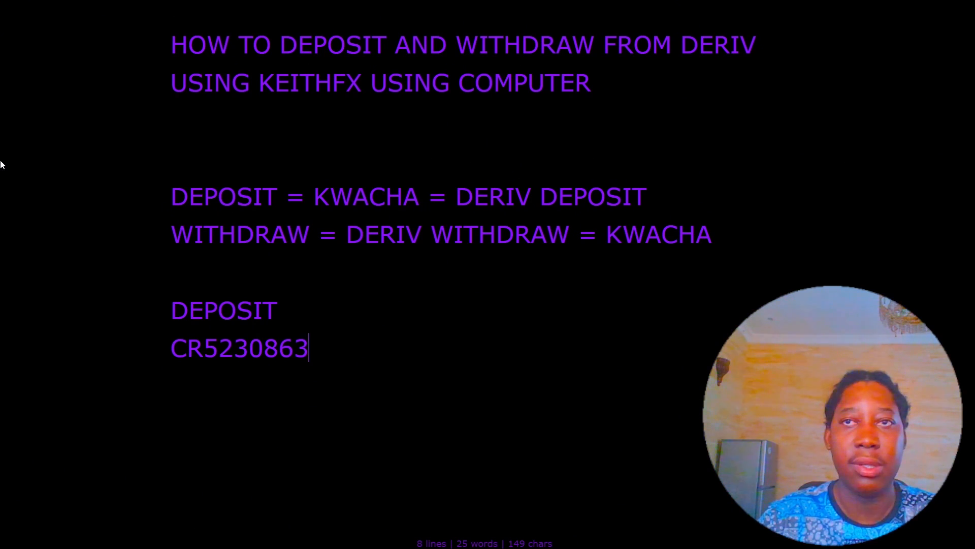
{"action": "key", "text": "alt+Tab"}
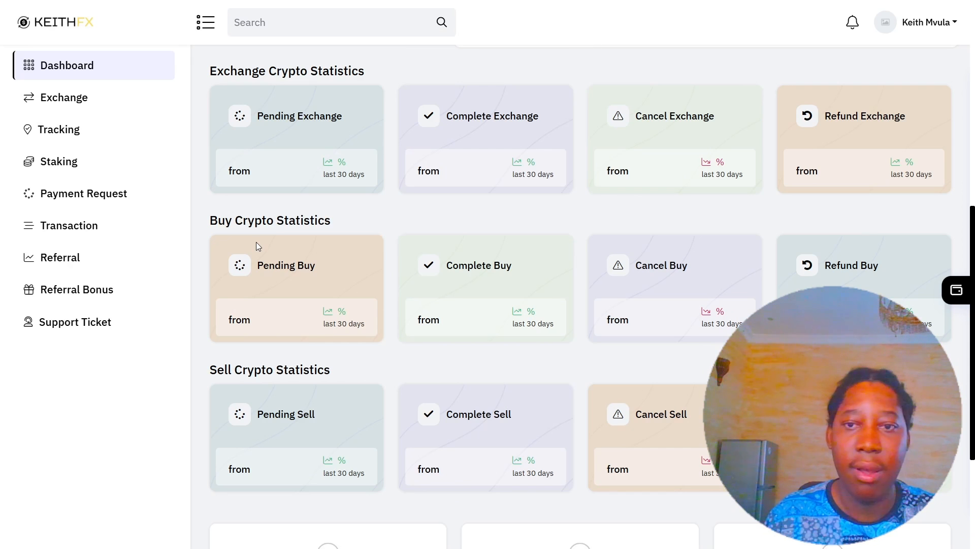
Confirm the wallet Assets show 200 USDT ($200.00 total) and open the Zambian Kwacha deposit page.
{"action": "scroll", "coordinate": [394, 174], "scroll_direction": "up", "scroll_amount": 8}
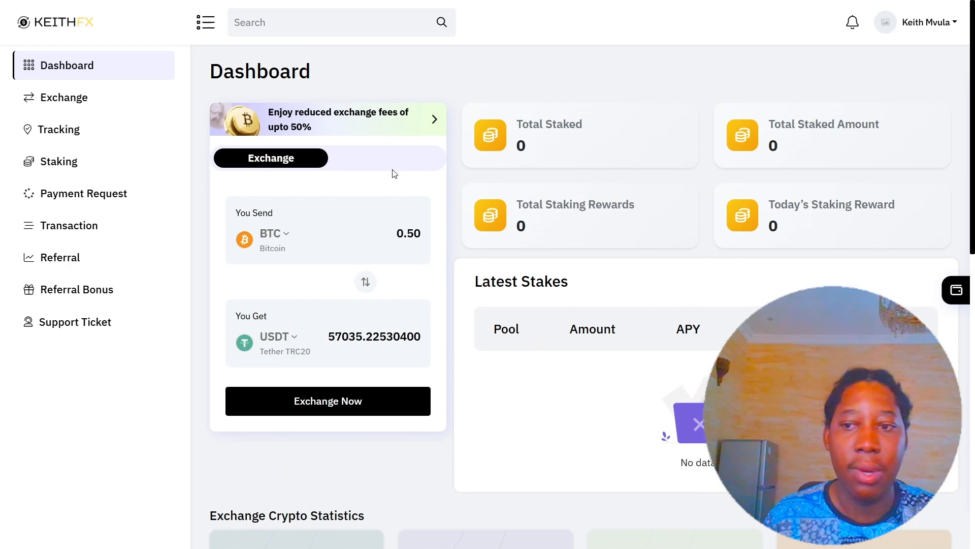
{"action": "scroll", "coordinate": [394, 174], "scroll_direction": "down", "scroll_amount": 3}
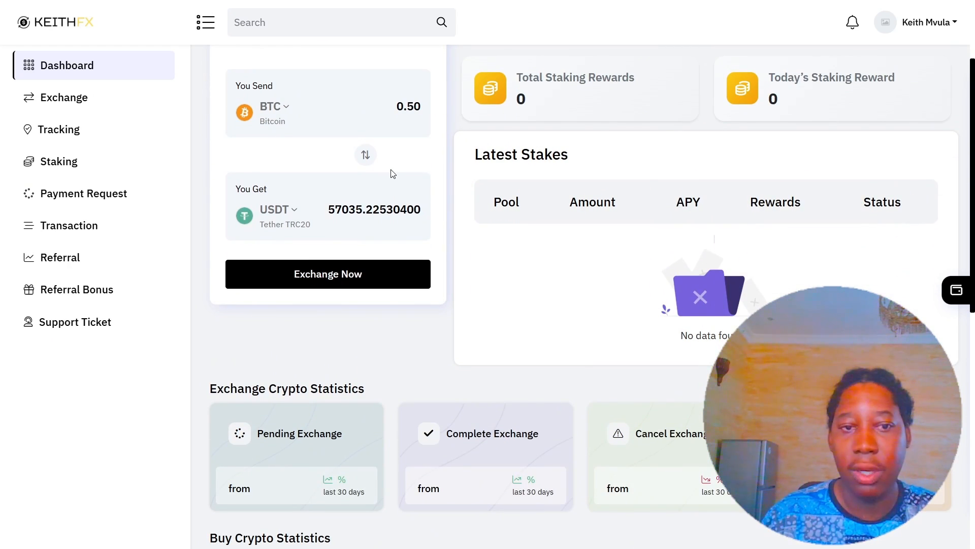
{"action": "scroll", "coordinate": [395, 175], "scroll_direction": "up", "scroll_amount": 3}
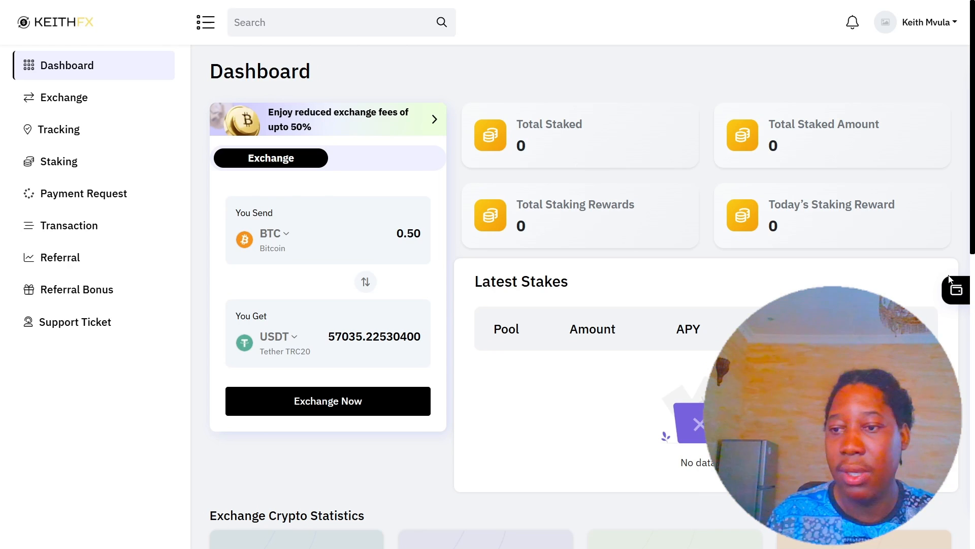
{"action": "left_click", "coordinate": [957, 291]}
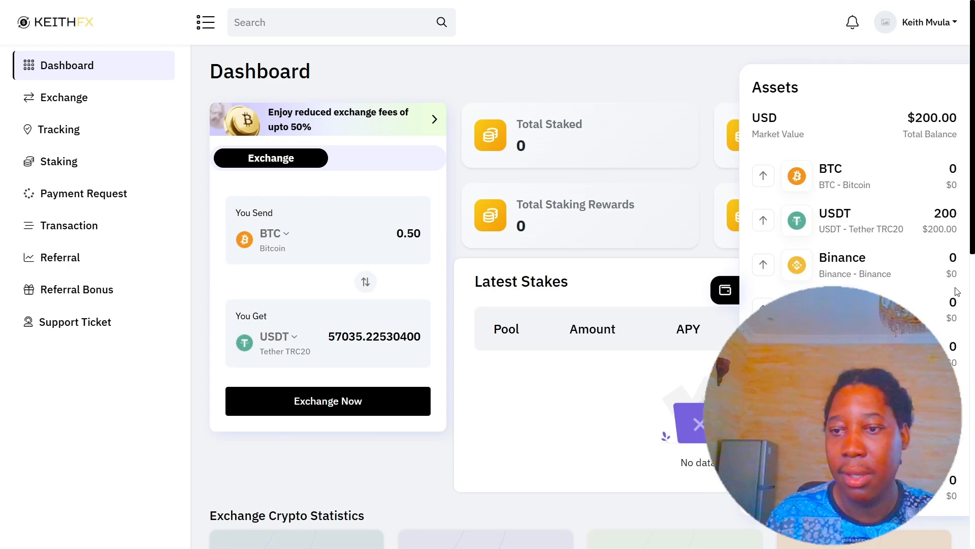
{"action": "scroll", "coordinate": [864, 181], "scroll_direction": "down", "scroll_amount": 2}
{"action": "scroll", "coordinate": [864, 181], "scroll_direction": "down", "scroll_amount": 5}
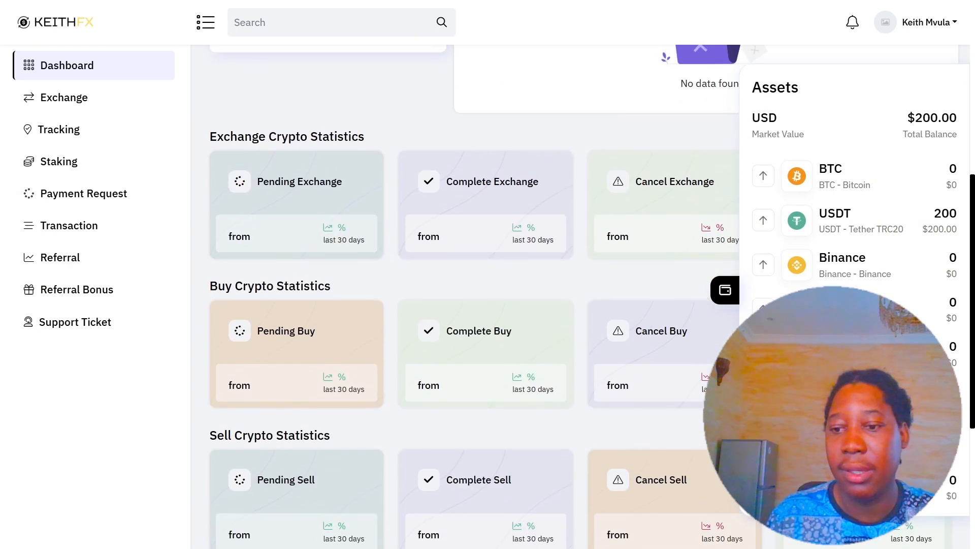
{"action": "scroll", "coordinate": [864, 181], "scroll_direction": "up", "scroll_amount": 7}
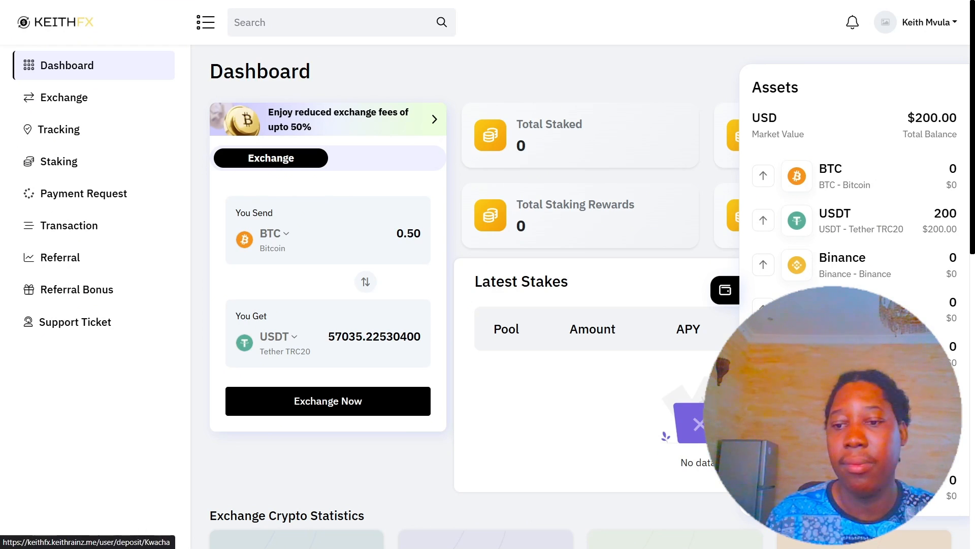
{"action": "left_click", "coordinate": [763, 487]}
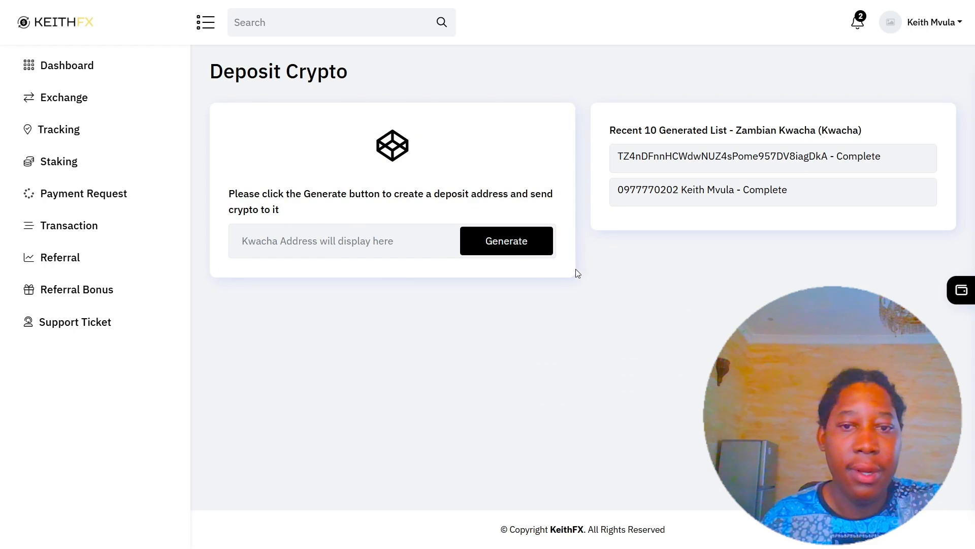
Generate a Kwacha deposit address and copy it.
{"action": "left_click", "coordinate": [494, 246]}
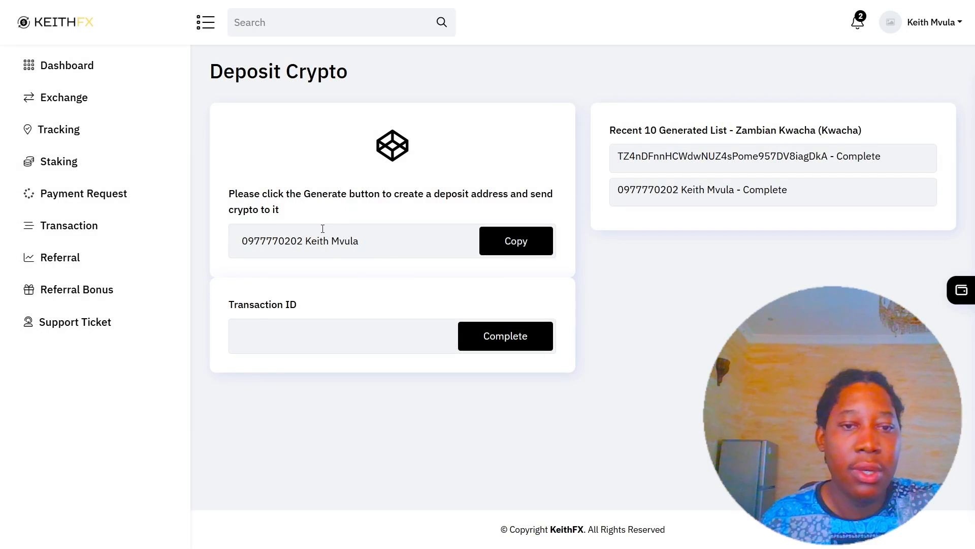
{"action": "left_click", "coordinate": [238, 243]}
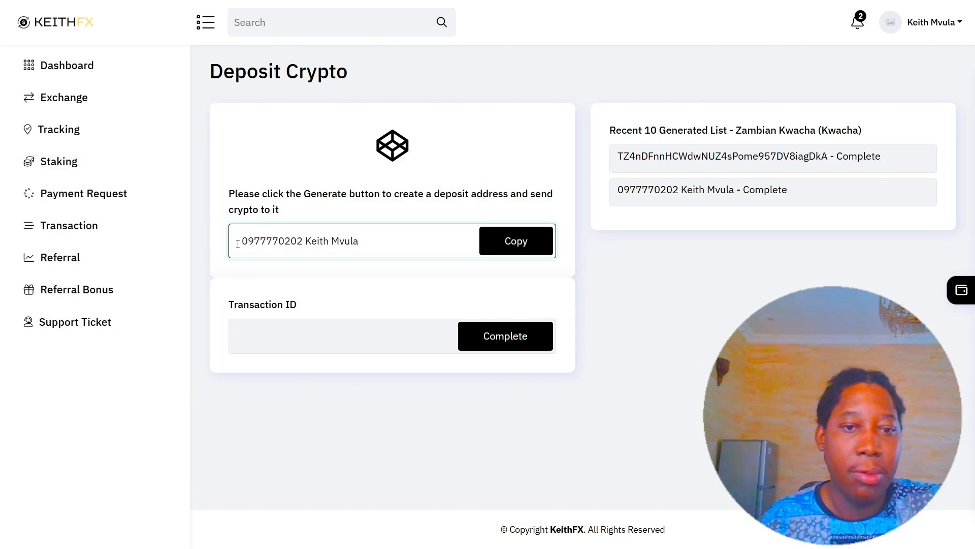
{"action": "left_click_drag", "start_coordinate": [237, 244], "coordinate": [365, 249]}
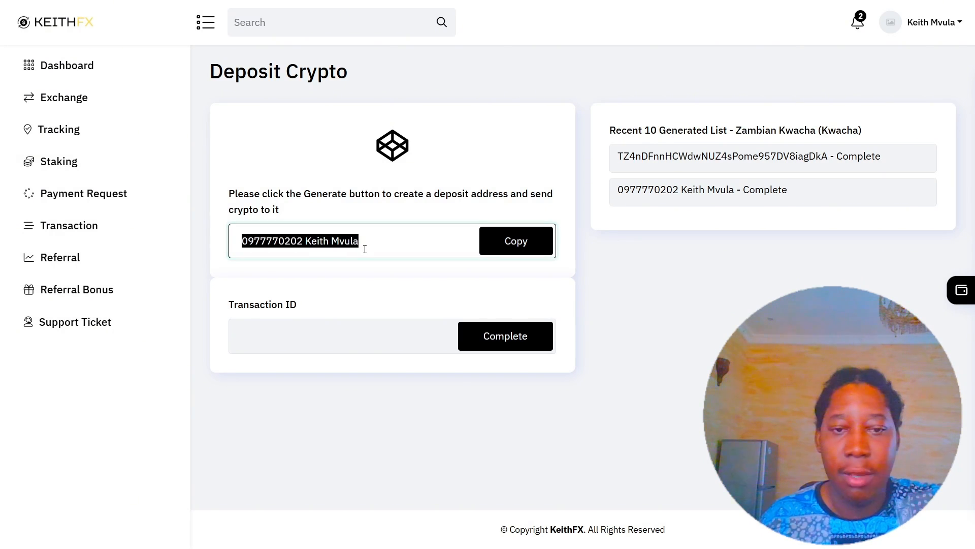
{"action": "left_click", "coordinate": [369, 247]}
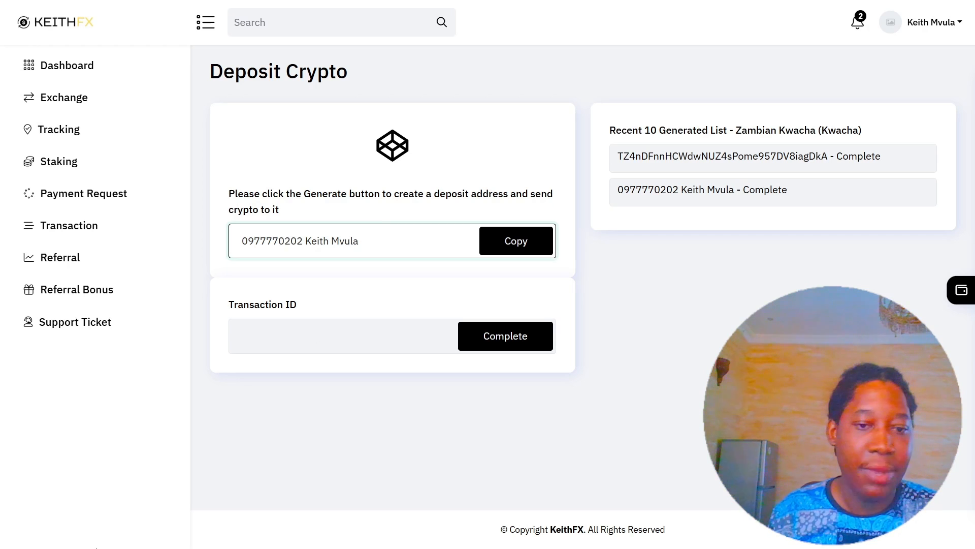
Enter the payment's transaction ID and submit the deposit with Complete.
{"action": "left_click", "coordinate": [328, 345]}
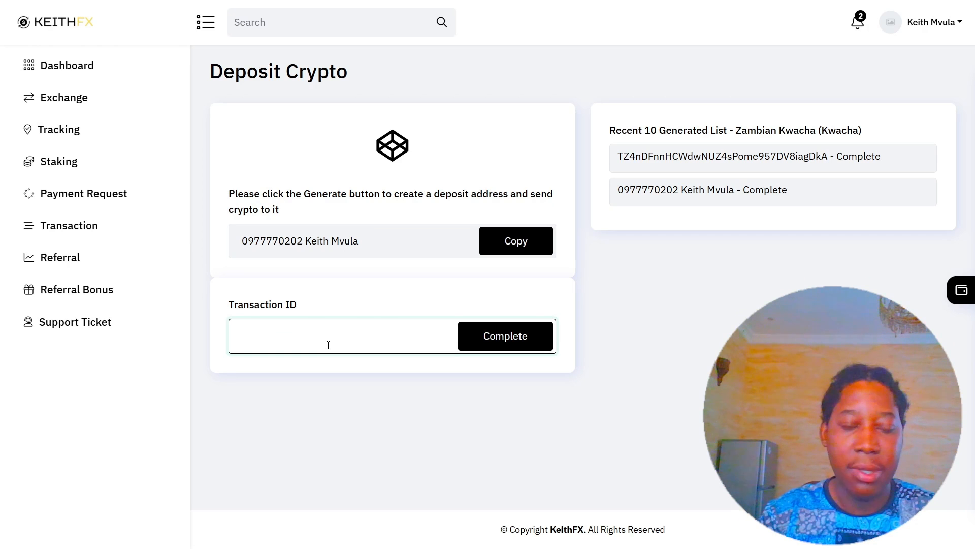
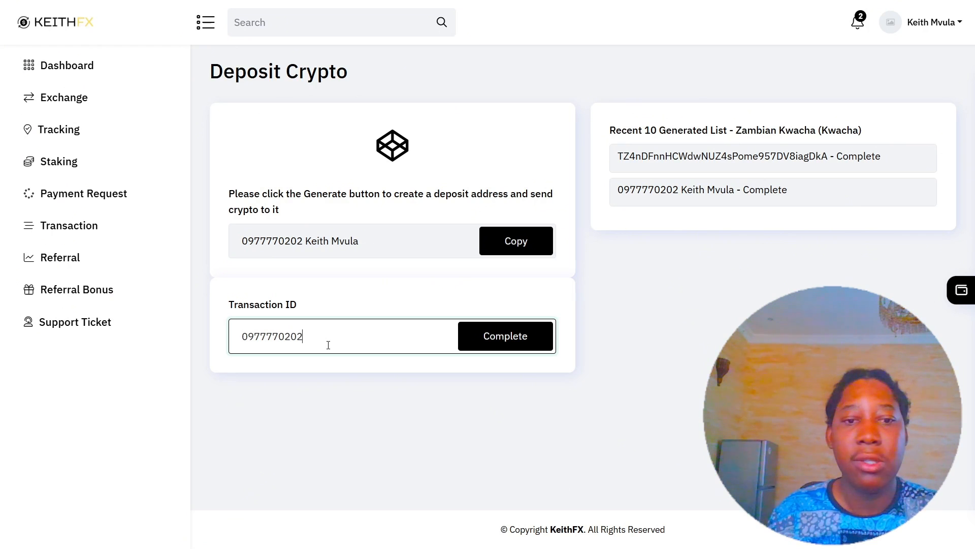
{"action": "left_click", "coordinate": [510, 347]}
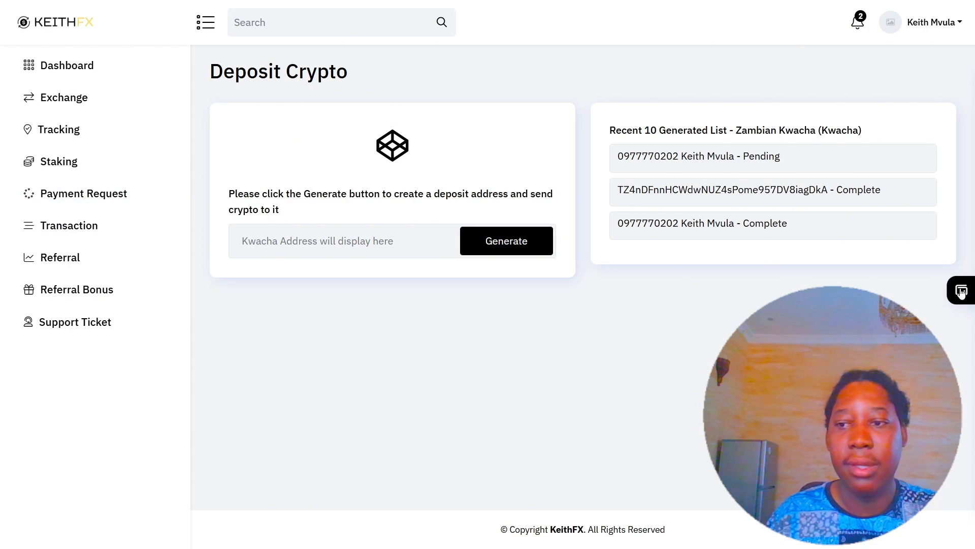
Check the wallet Assets now total $214.64, then go back to the Dashboard.
{"action": "left_click", "coordinate": [960, 295]}
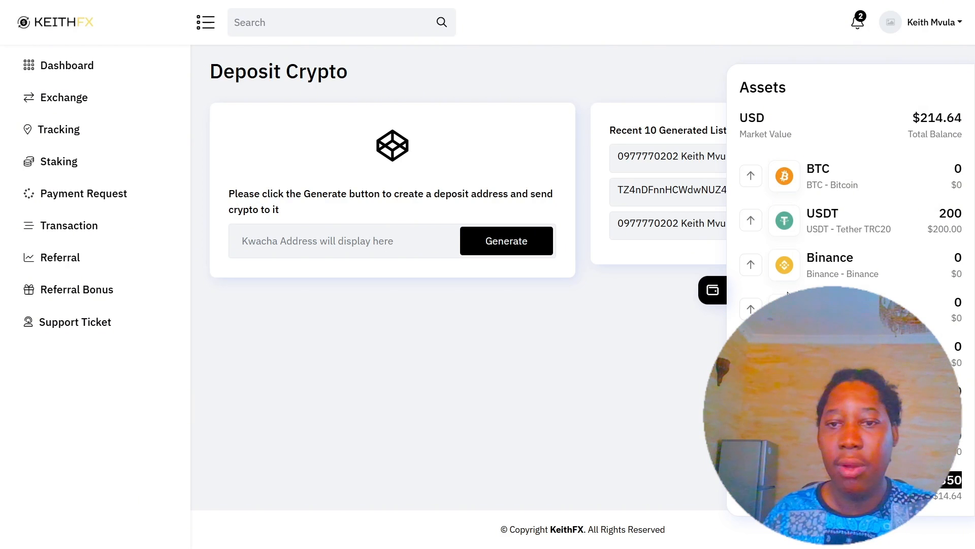
{"action": "left_click", "coordinate": [85, 74]}
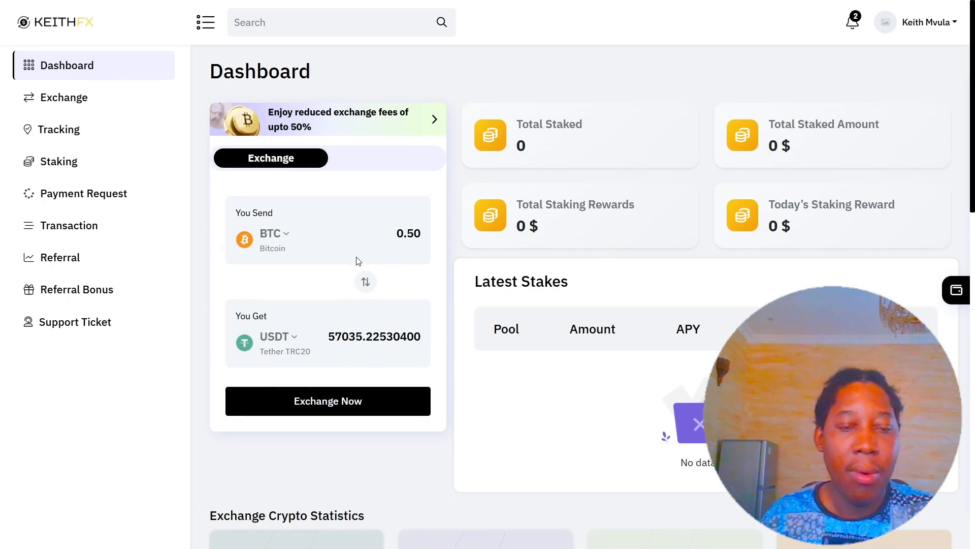
In the Exchange widget, choose KWACHA as the currency sent and DERIV as the currency received.
{"action": "left_click", "coordinate": [281, 239]}
{"action": "scroll", "coordinate": [468, 339], "scroll_direction": "down", "scroll_amount": 2}
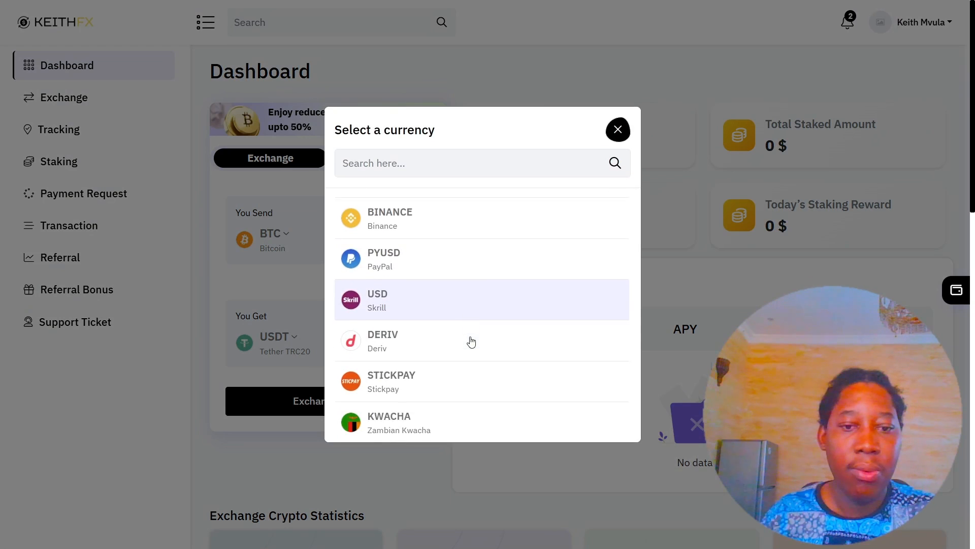
{"action": "left_click", "coordinate": [383, 410]}
{"action": "left_click", "coordinate": [264, 351]}
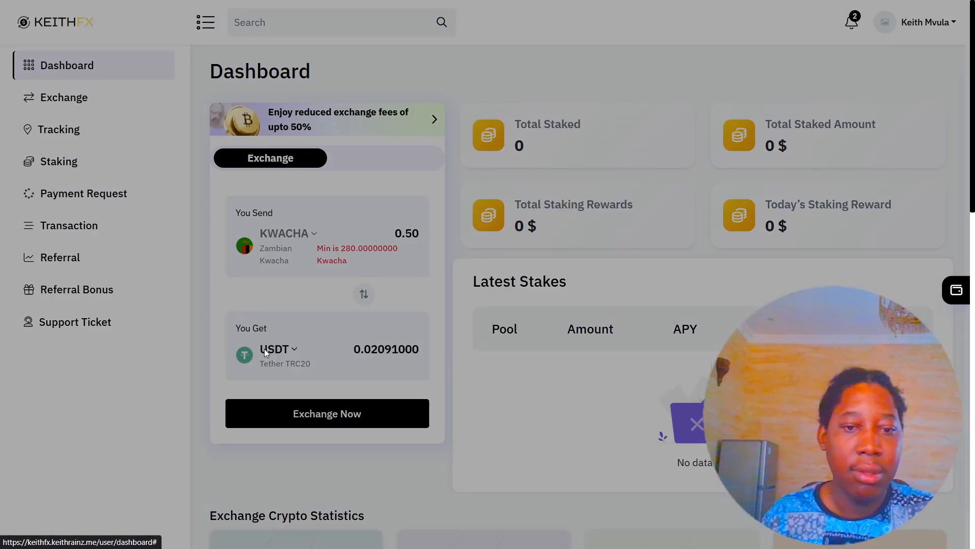
{"action": "left_click", "coordinate": [384, 432]}
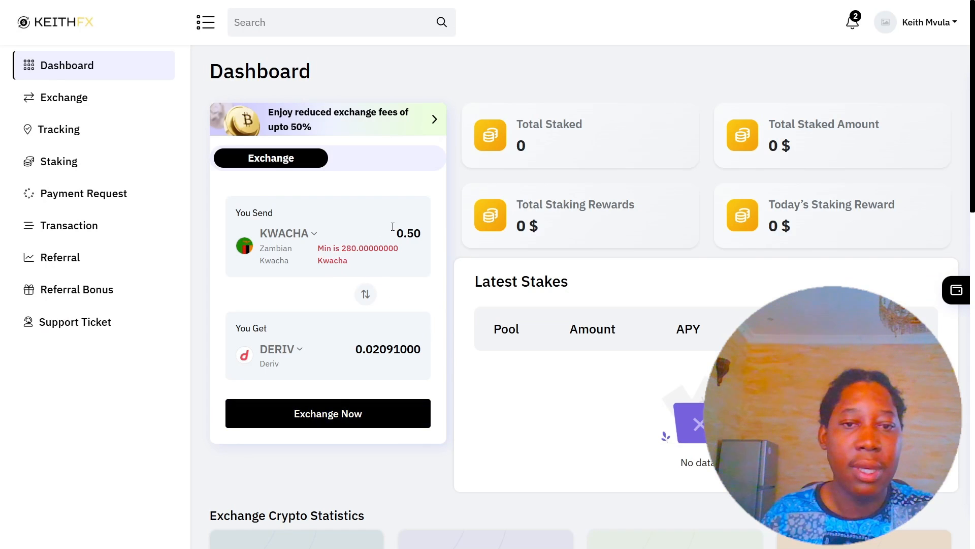
Enter 350 as the send amount, check the 14.637 Deriv received, and proceed with Exchange Now.
{"action": "left_click_drag", "start_coordinate": [422, 233], "coordinate": [400, 233]}
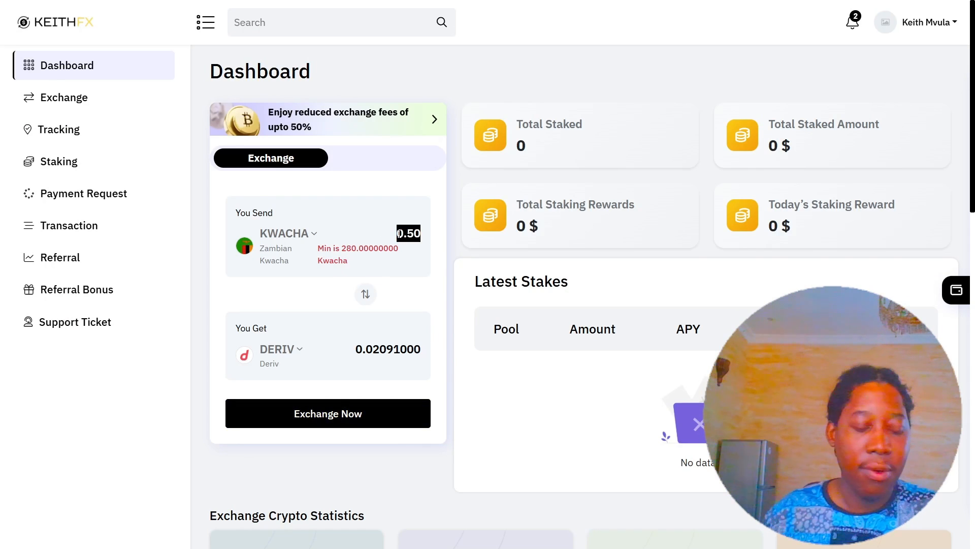
{"action": "type", "text": "350"}
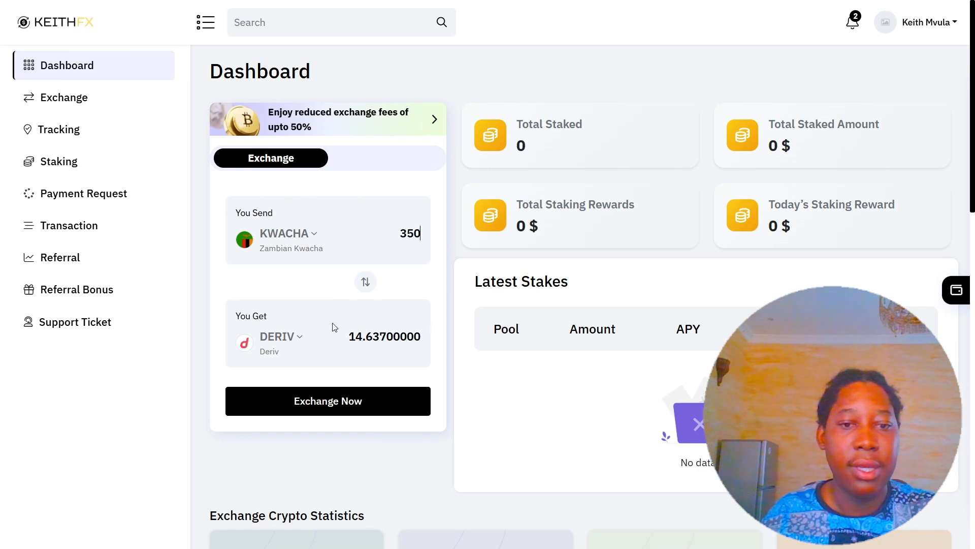
{"action": "left_click_drag", "start_coordinate": [348, 334], "coordinate": [494, 357]}
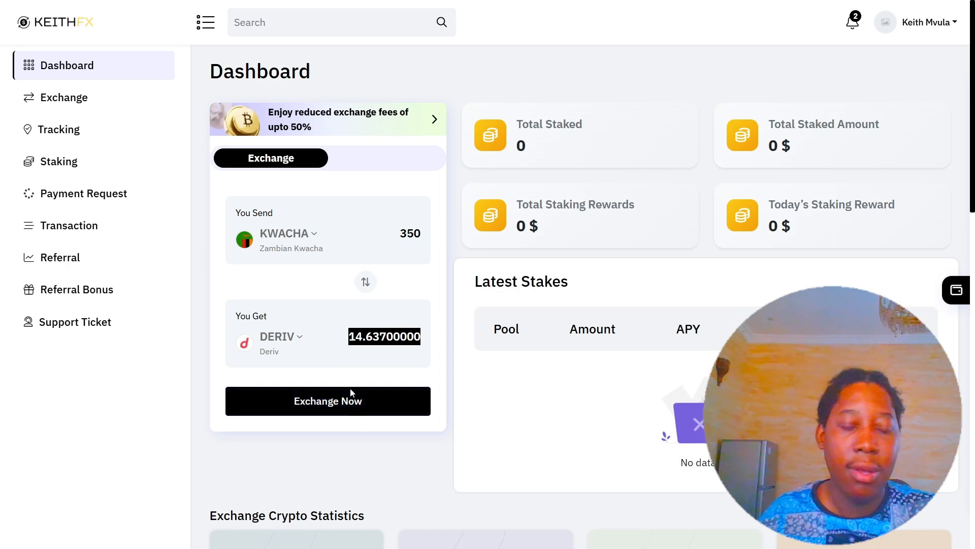
{"action": "left_click", "coordinate": [346, 406]}
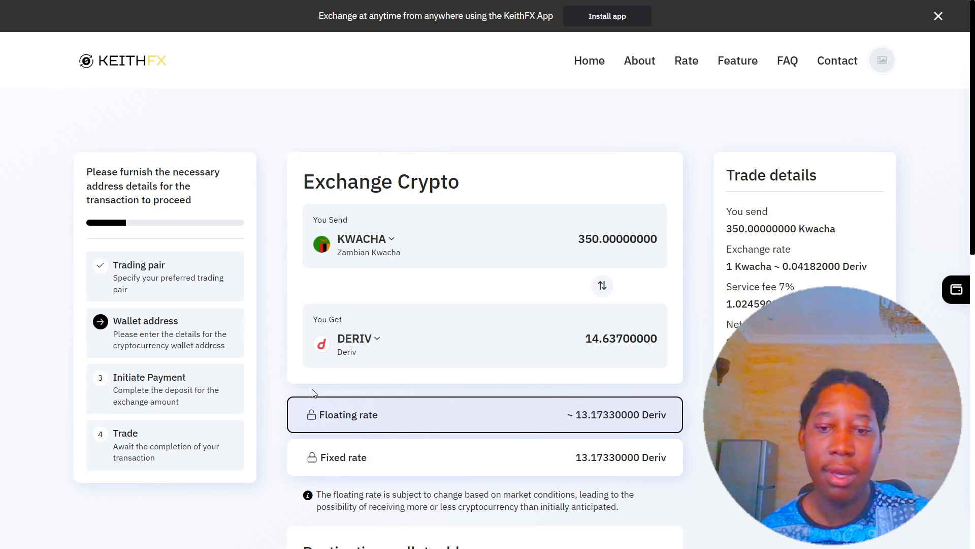
Make the browser full screen and paste the Deriv account number as the destination wallet address.
{"action": "scroll", "coordinate": [653, 393], "scroll_direction": "down", "scroll_amount": 3}
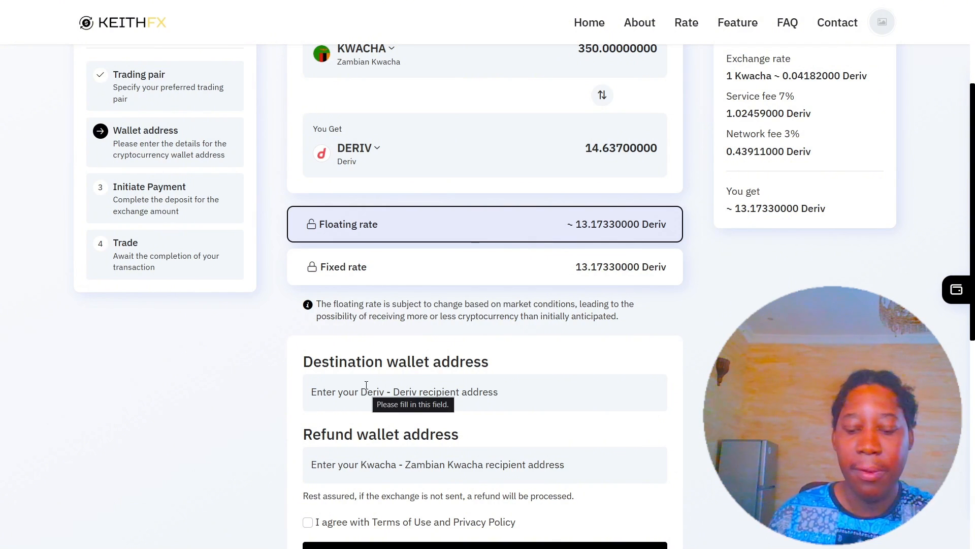
{"action": "key", "text": "F11"}
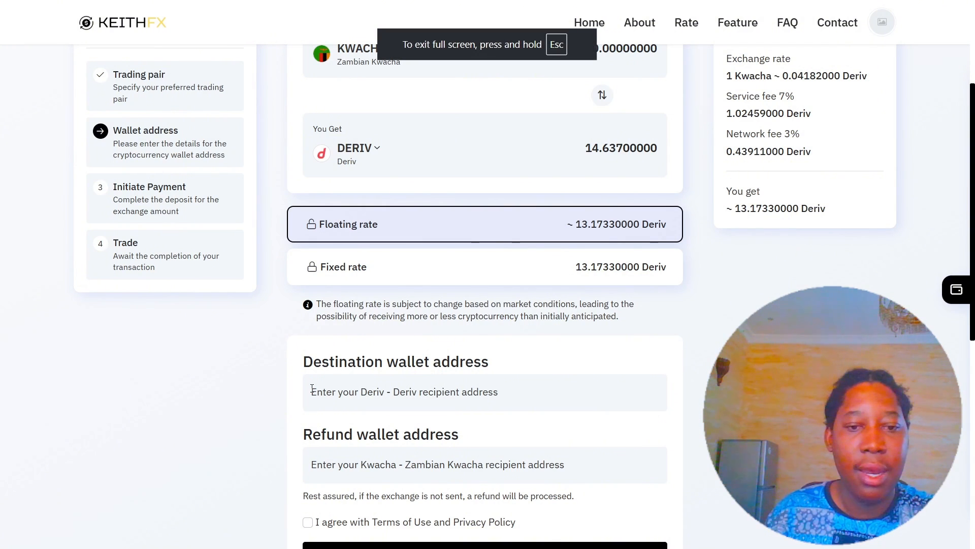
{"action": "left_click", "coordinate": [432, 390]}
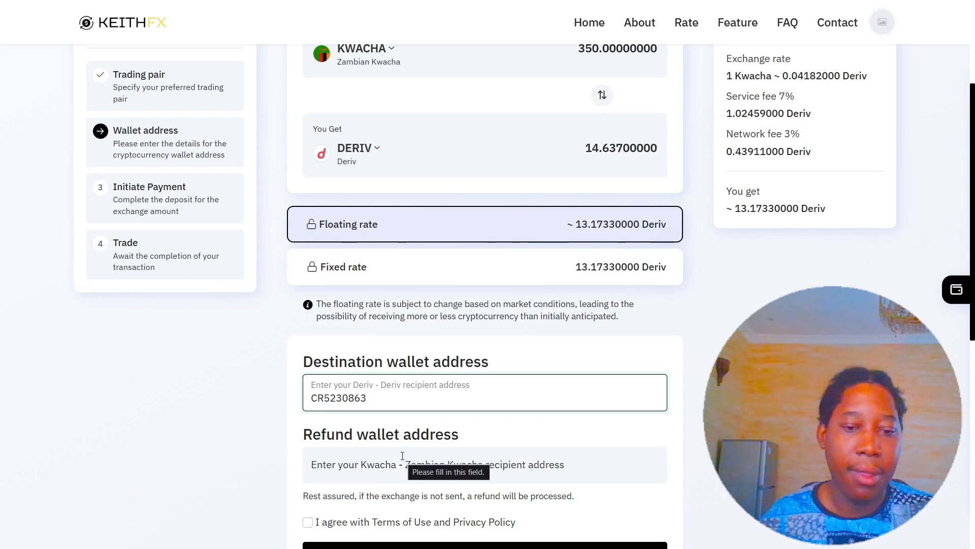
Enter the Kwacha mobile number as the refund wallet address.
{"action": "left_click", "coordinate": [366, 462]}
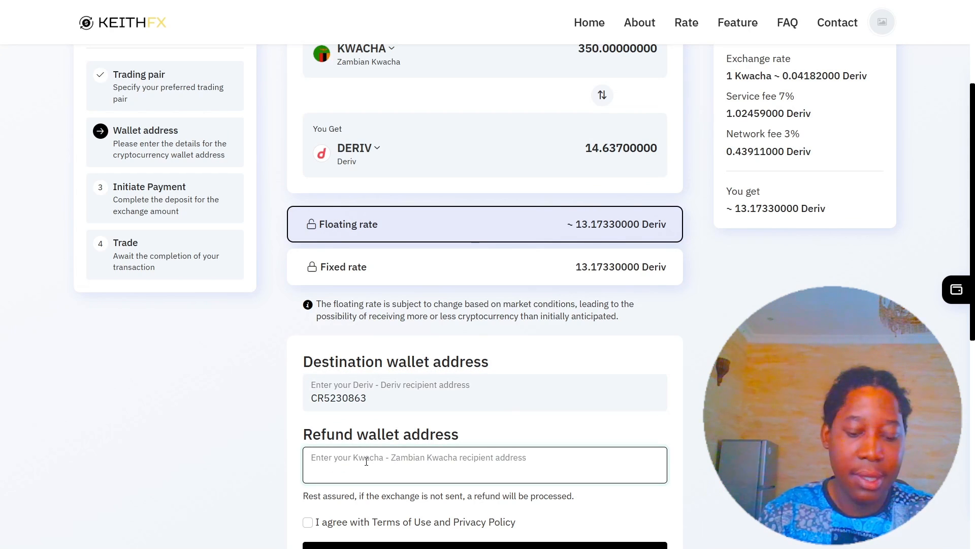
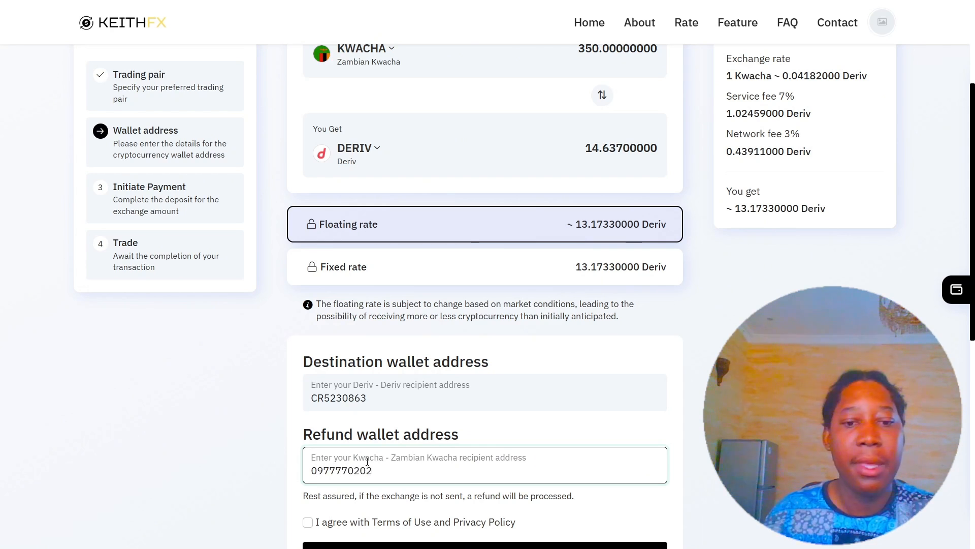
{"action": "scroll", "coordinate": [377, 374], "scroll_direction": "down", "scroll_amount": 1}
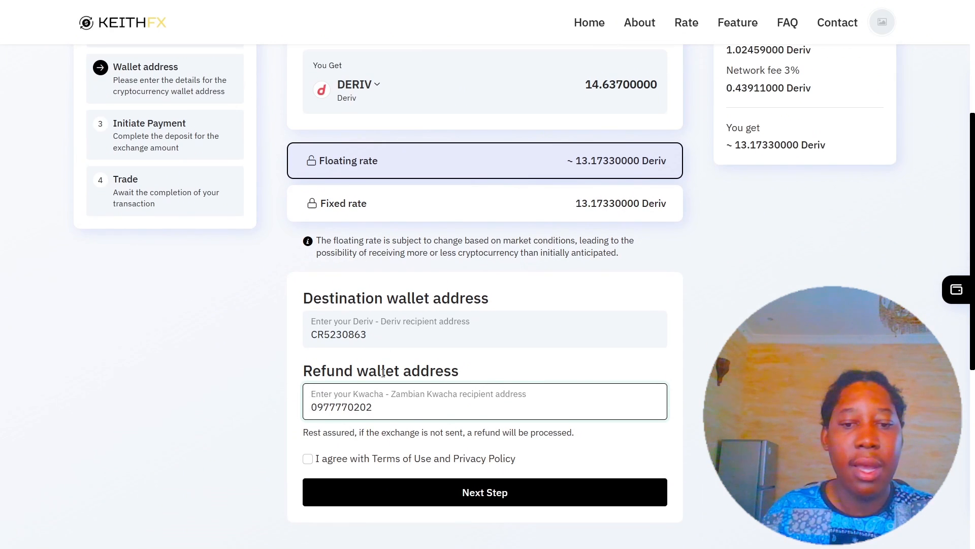
Agree to the Terms of Use and Privacy Policy and continue to Next Step.
{"action": "left_click", "coordinate": [308, 460]}
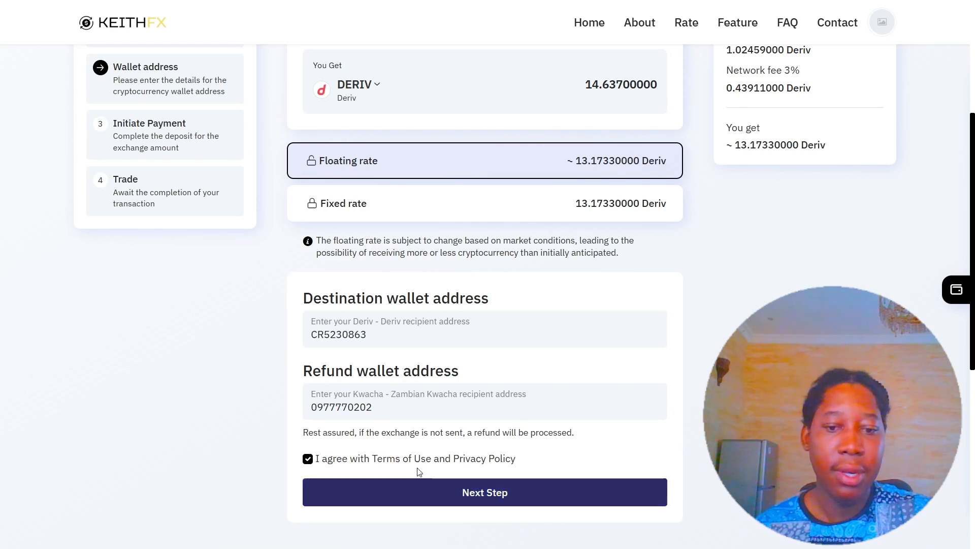
{"action": "left_click", "coordinate": [505, 502]}
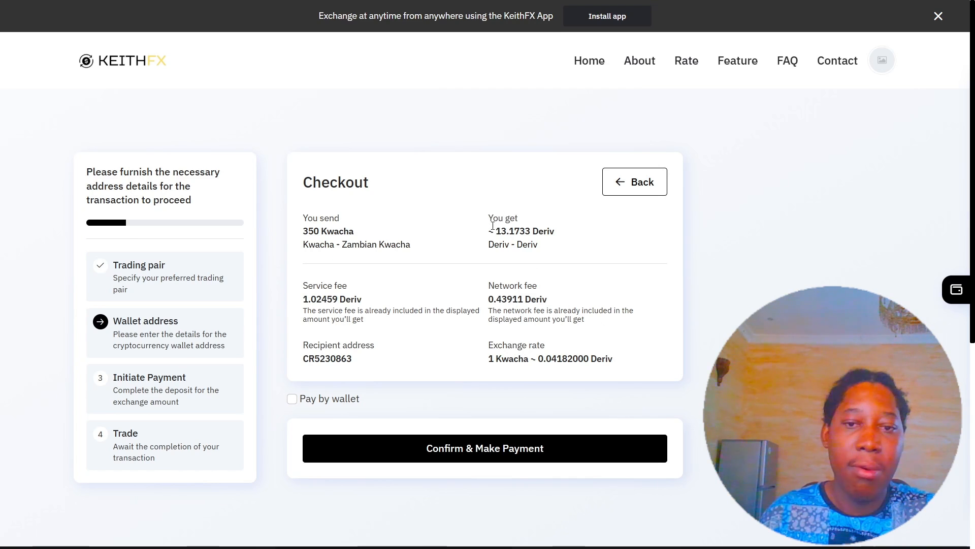
Review the roughly 13.1733 Deriv checkout amounts and tick Pay by wallet.
{"action": "left_click_drag", "start_coordinate": [492, 227], "coordinate": [544, 235]}
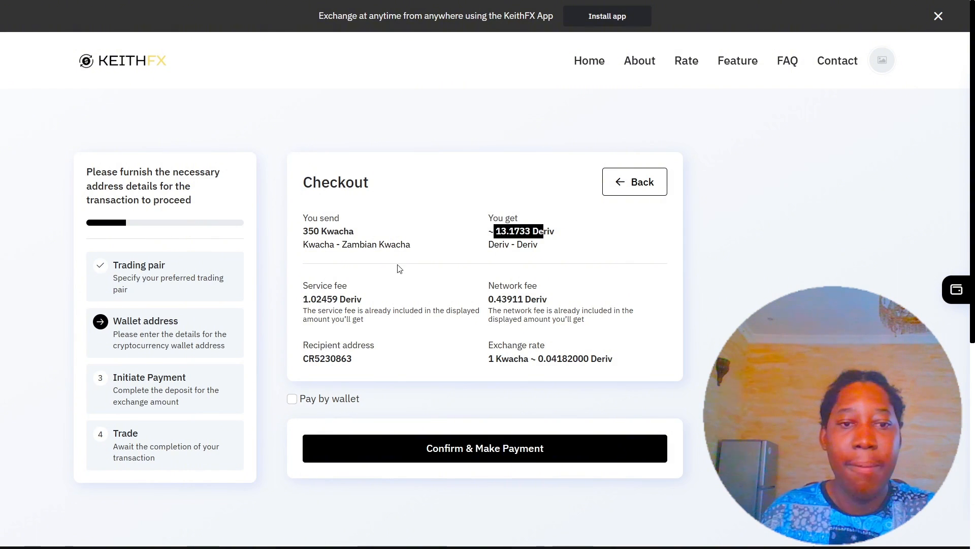
{"action": "double_click", "coordinate": [337, 291]}
{"action": "left_click", "coordinate": [375, 292]}
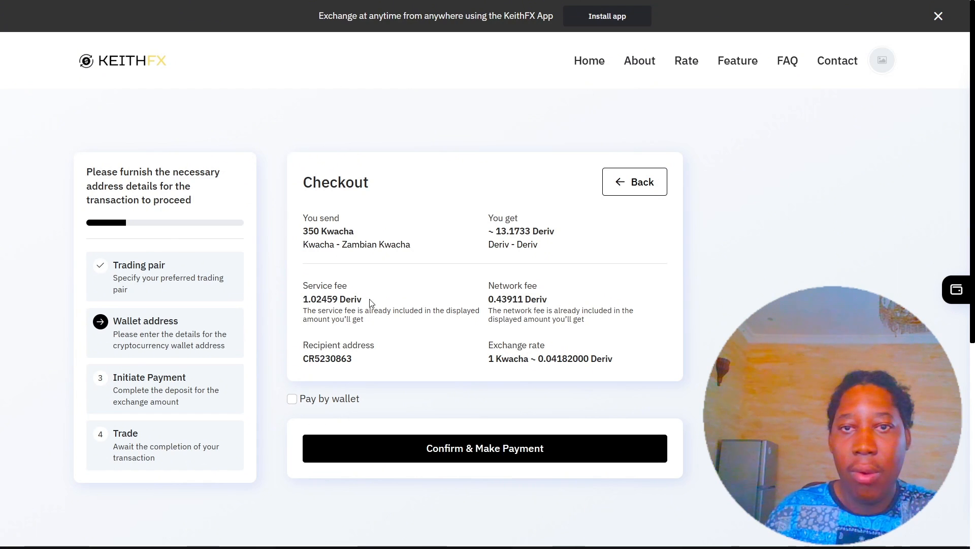
{"action": "left_click", "coordinate": [317, 401]}
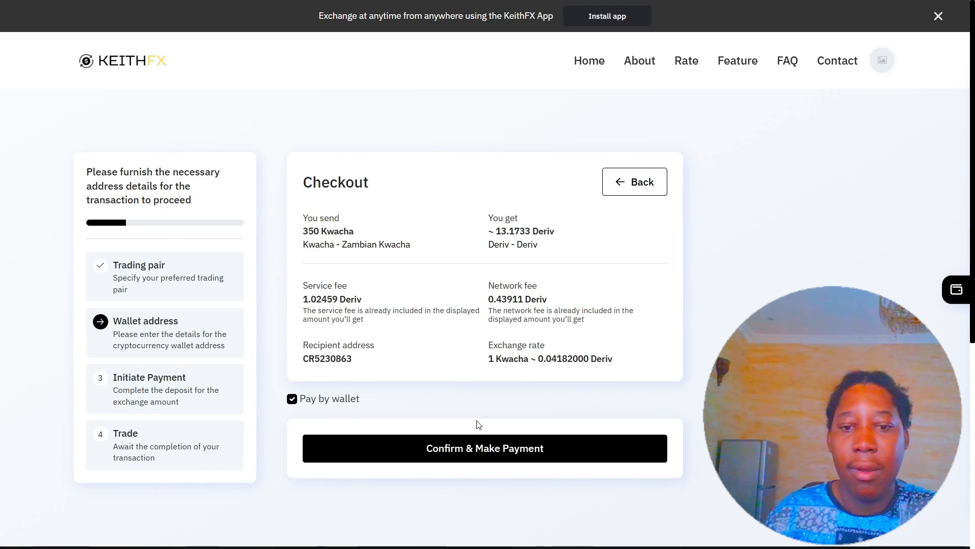
Confirm payment for the 350 Kwacha trade, copy its transaction ID, and follow the 'click here' tracking link.
{"action": "left_click", "coordinate": [479, 448]}
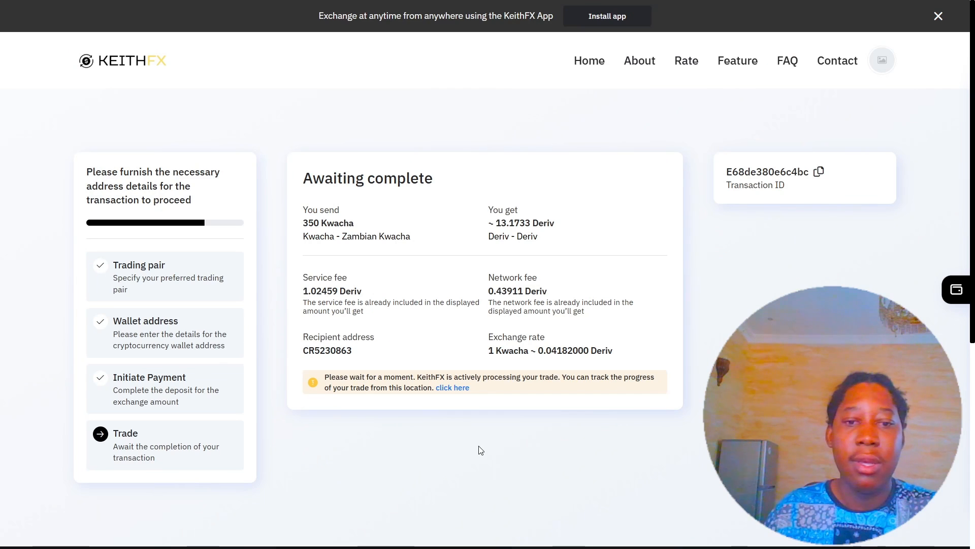
{"action": "left_click_drag", "start_coordinate": [323, 382], "coordinate": [388, 389]}
{"action": "left_click", "coordinate": [872, 266]}
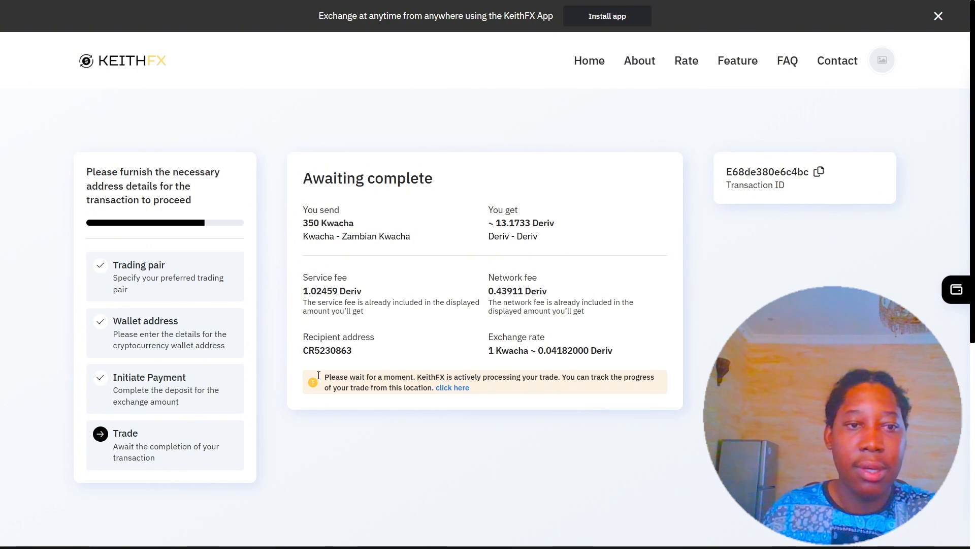
{"action": "left_click", "coordinate": [819, 173]}
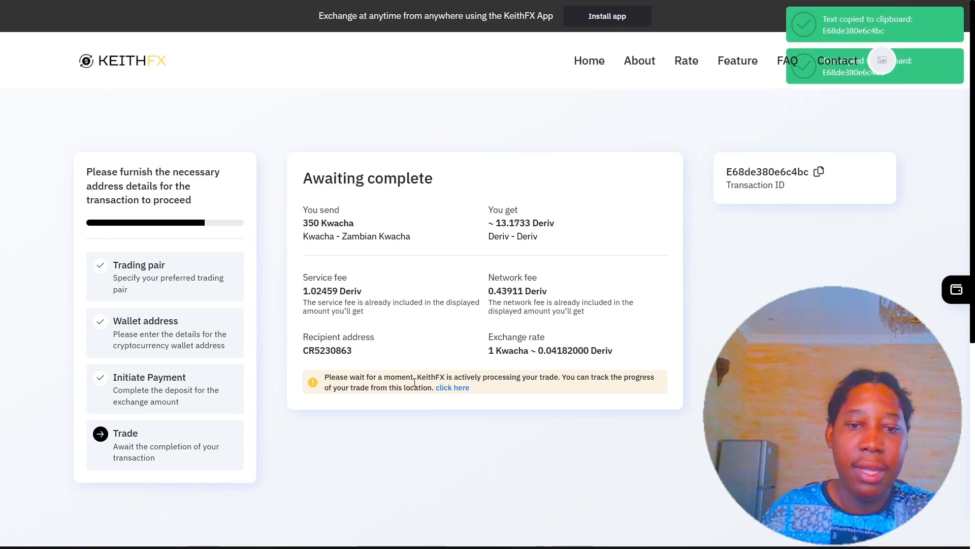
{"action": "left_click", "coordinate": [446, 390]}
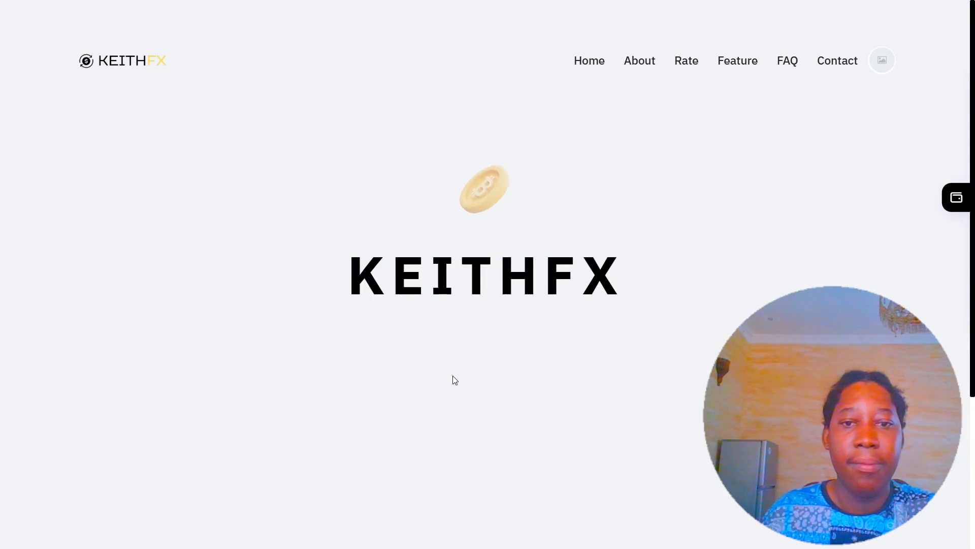
Paste the copied transaction ID into the tracking field and look up the trade.
{"action": "right_click", "coordinate": [330, 335]}
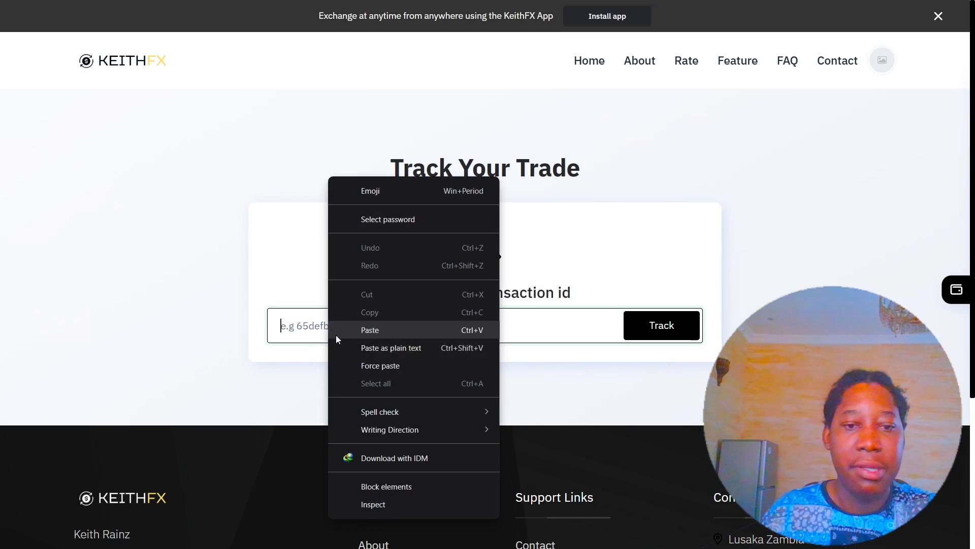
{"action": "left_click", "coordinate": [410, 331]}
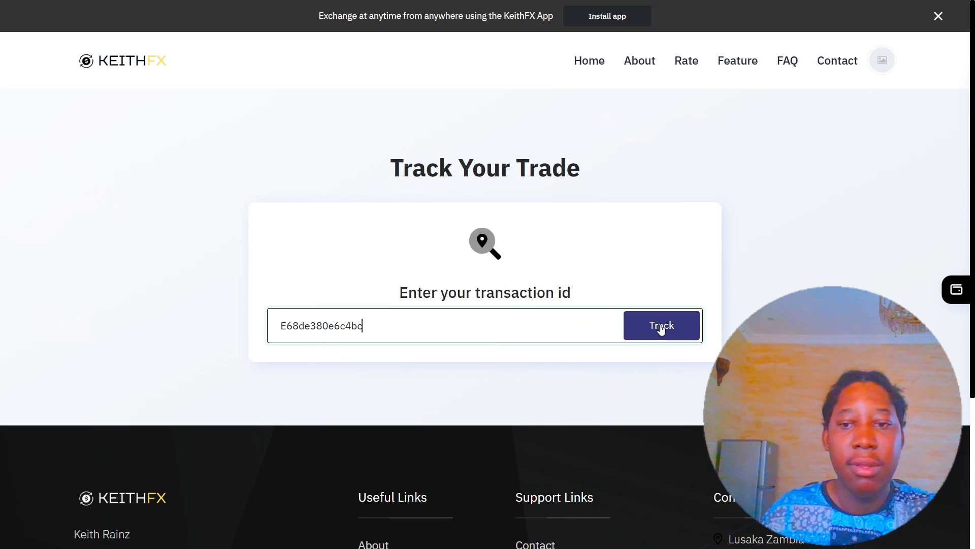
{"action": "left_click", "coordinate": [687, 326]}
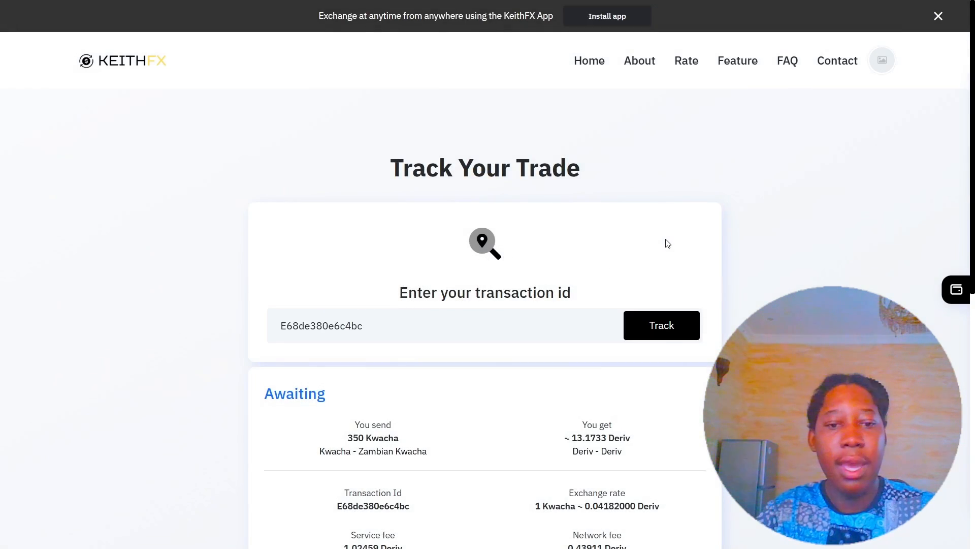
{"action": "scroll", "coordinate": [666, 248], "scroll_direction": "down", "scroll_amount": 8}
{"action": "scroll", "coordinate": [457, 261], "scroll_direction": "up", "scroll_amount": 4}
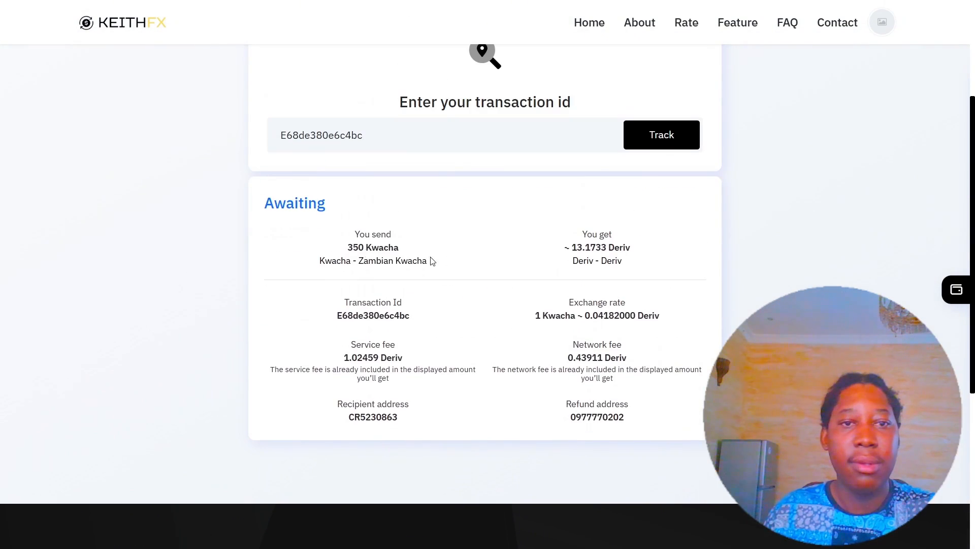
Follow the status from Awaiting until the 350 Kwacha to Deriv trade reads Completed.
{"action": "left_click_drag", "start_coordinate": [258, 203], "coordinate": [353, 222]}
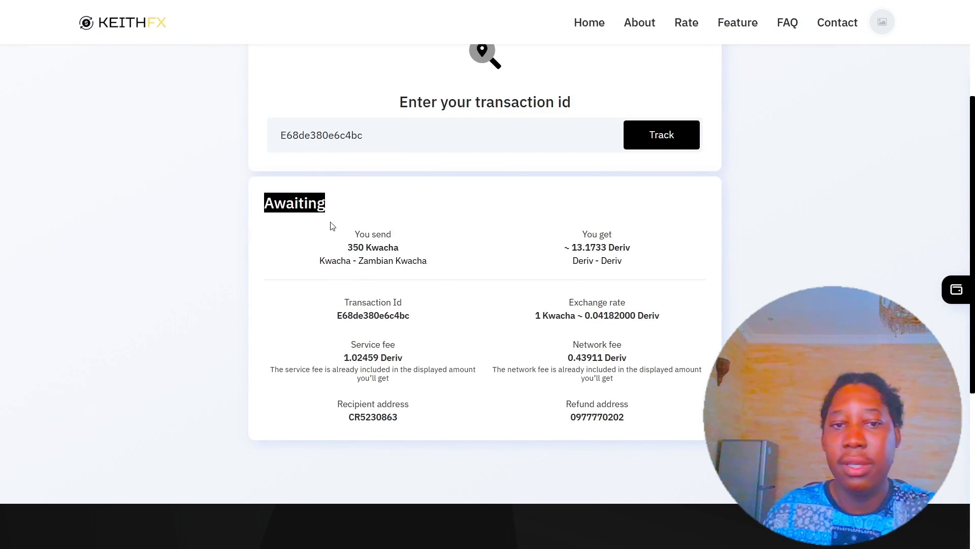
{"action": "left_click", "coordinate": [300, 291]}
{"action": "scroll", "coordinate": [301, 292], "scroll_direction": "up", "scroll_amount": 1}
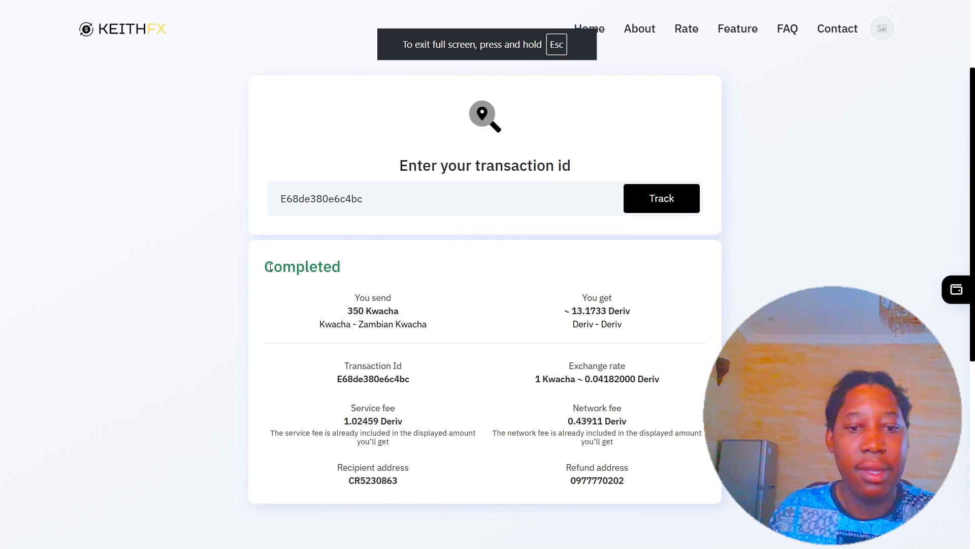
{"action": "left_click_drag", "start_coordinate": [264, 266], "coordinate": [342, 283]}
{"action": "left_click_drag", "start_coordinate": [282, 283], "coordinate": [298, 273]}
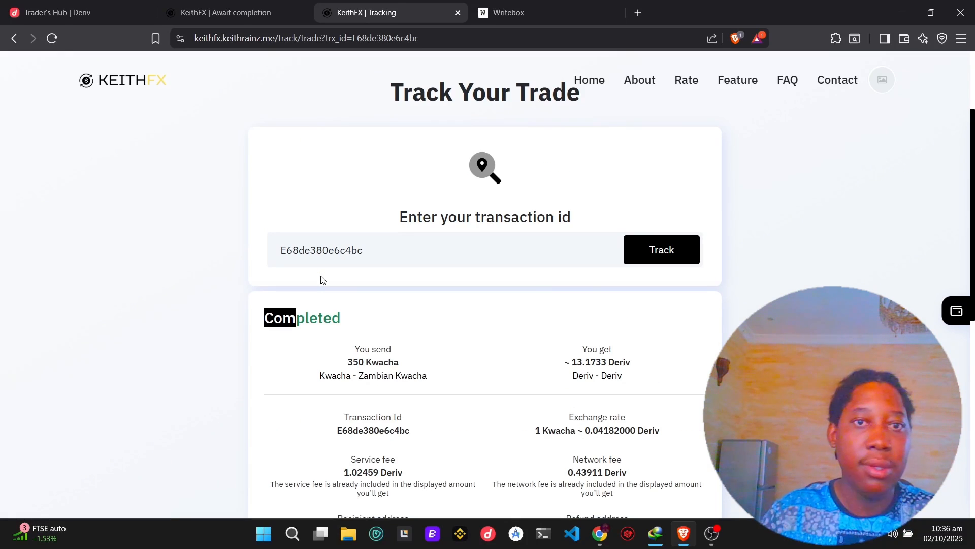
In full-screen Writebox, add a dashed divider line with an empty line after it below the DEPOSIT account number.
{"action": "left_click", "coordinate": [503, 13]}
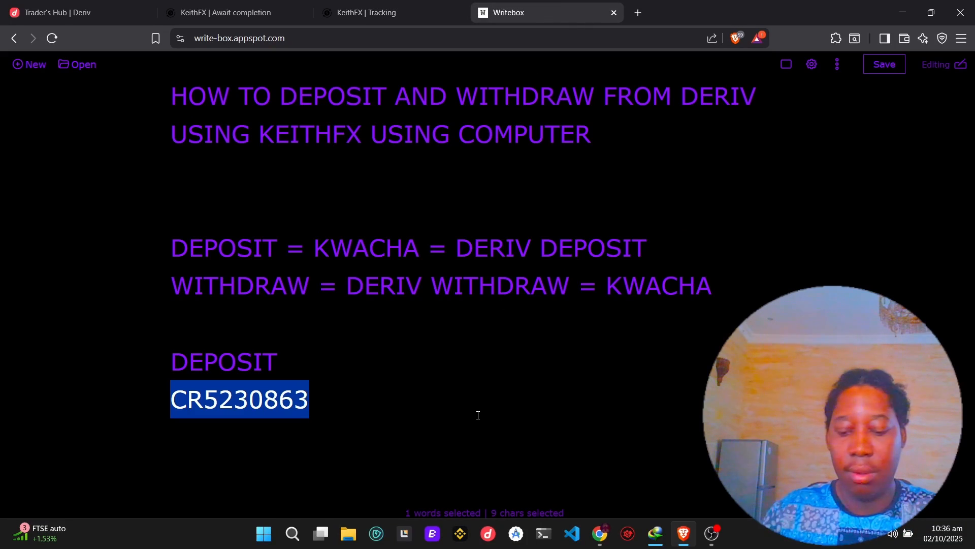
{"action": "key", "text": "F11"}
{"action": "left_click", "coordinate": [423, 416]}
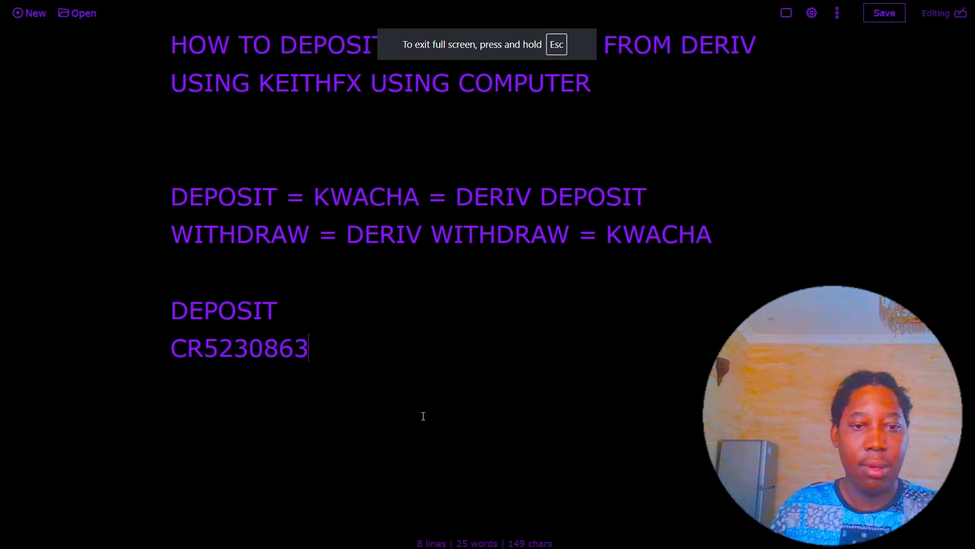
{"action": "key", "text": "Return"}
{"action": "key", "text": "Return"}
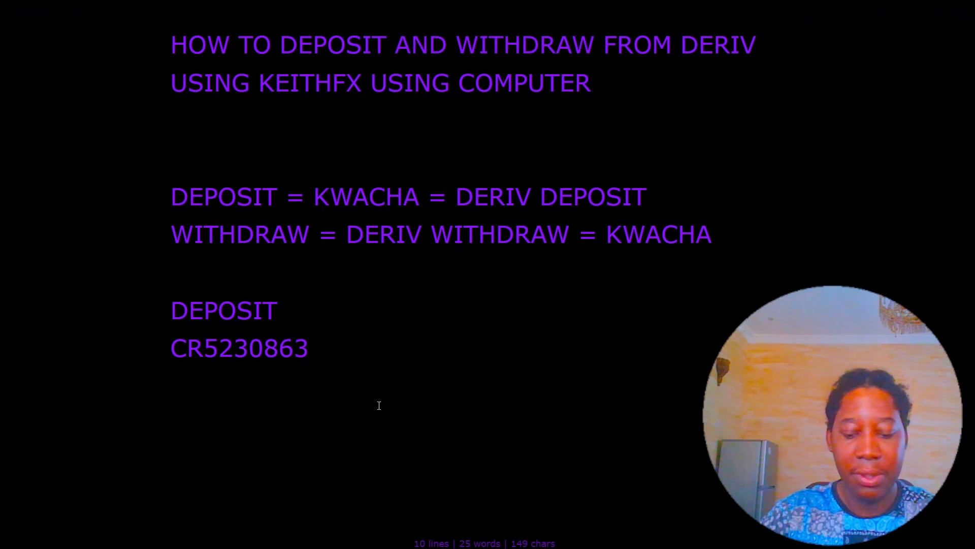
{"action": "type", "text": "---------------------------------------"}
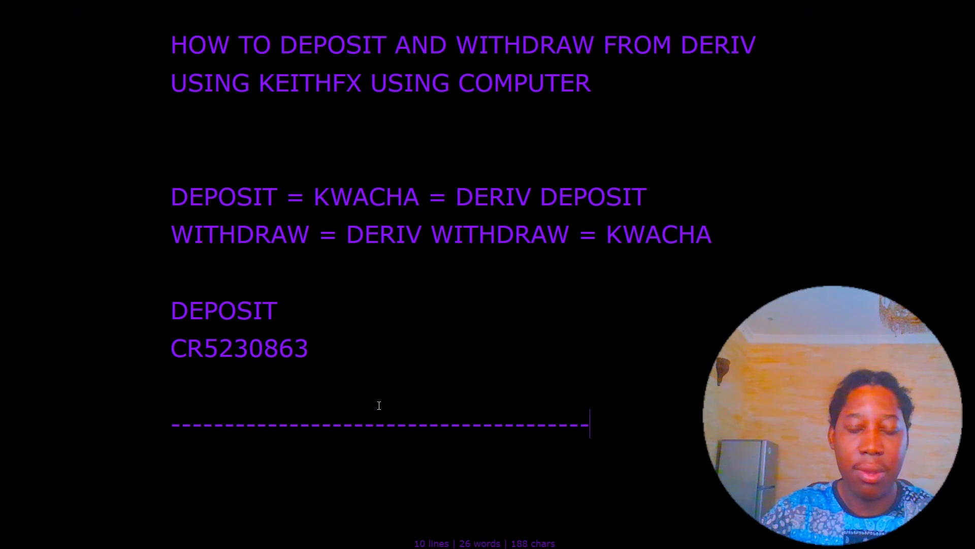
{"action": "key", "text": "Return"}
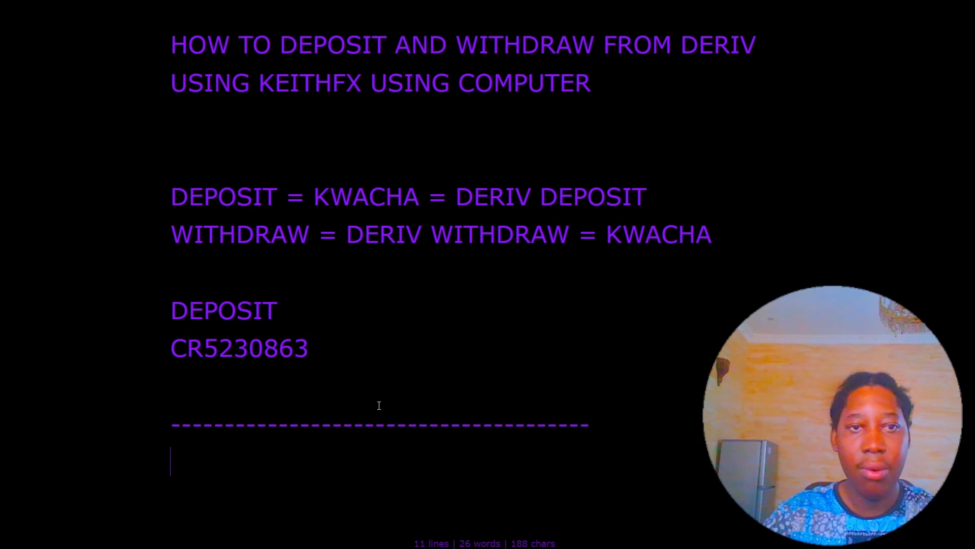
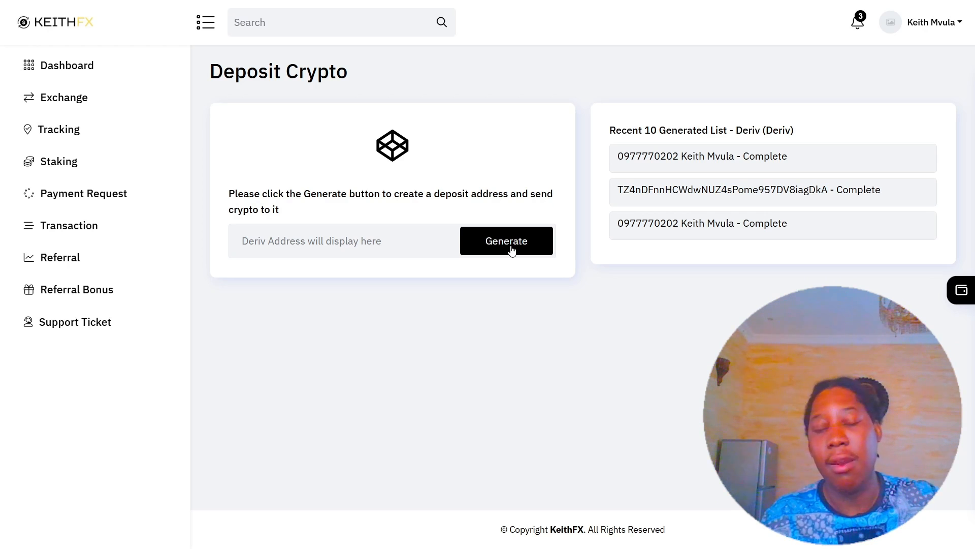
Generate a new Deriv deposit address on the Deposit Crypto page.
{"action": "left_click", "coordinate": [512, 250]}
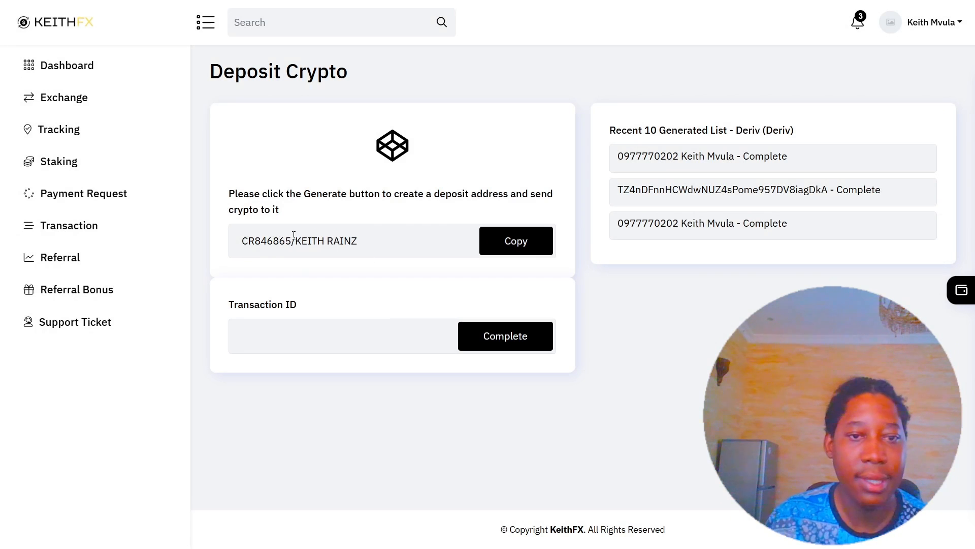
Select the agent name within the generated deposit address and copy it.
{"action": "left_click_drag", "start_coordinate": [293, 235], "coordinate": [240, 235]}
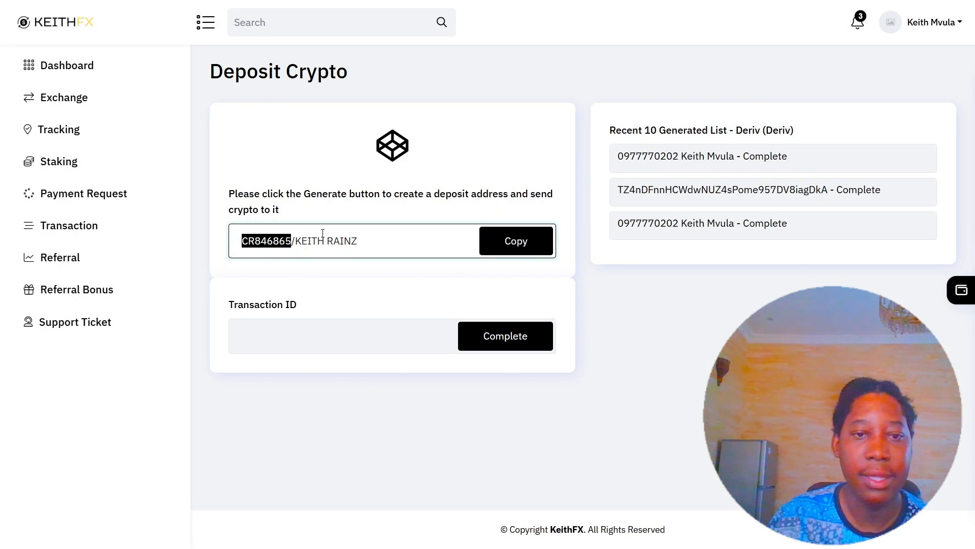
{"action": "left_click_drag", "start_coordinate": [388, 245], "coordinate": [297, 249]}
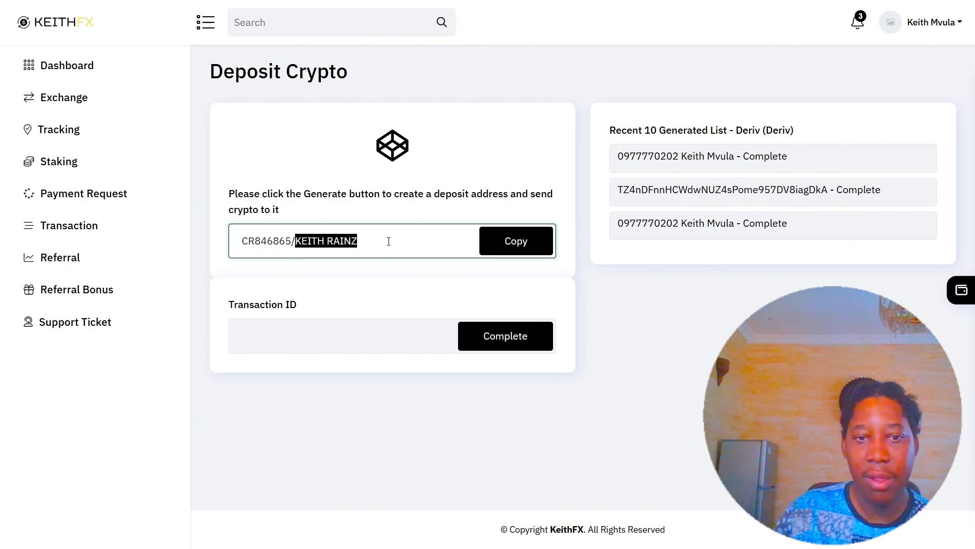
{"action": "left_click_drag", "start_coordinate": [389, 243], "coordinate": [238, 241]}
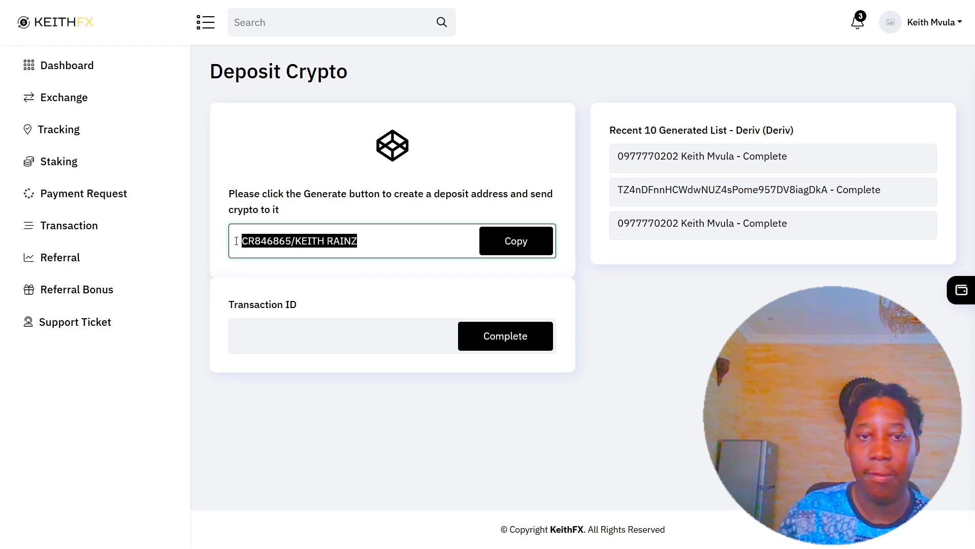
{"action": "left_click", "coordinate": [232, 232]}
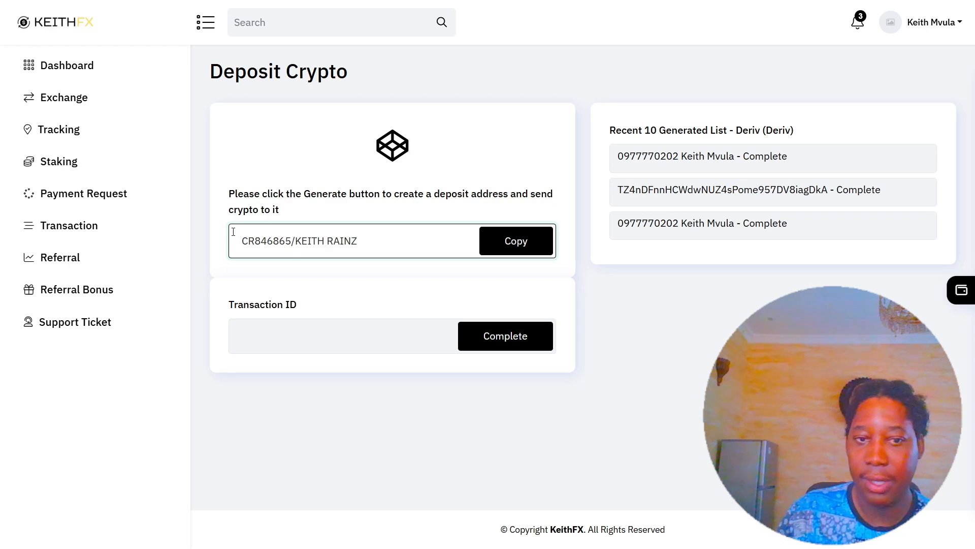
{"action": "left_click_drag", "start_coordinate": [292, 238], "coordinate": [243, 237]}
{"action": "left_click_drag", "start_coordinate": [359, 242], "coordinate": [295, 245]}
{"action": "right_click", "coordinate": [318, 246]}
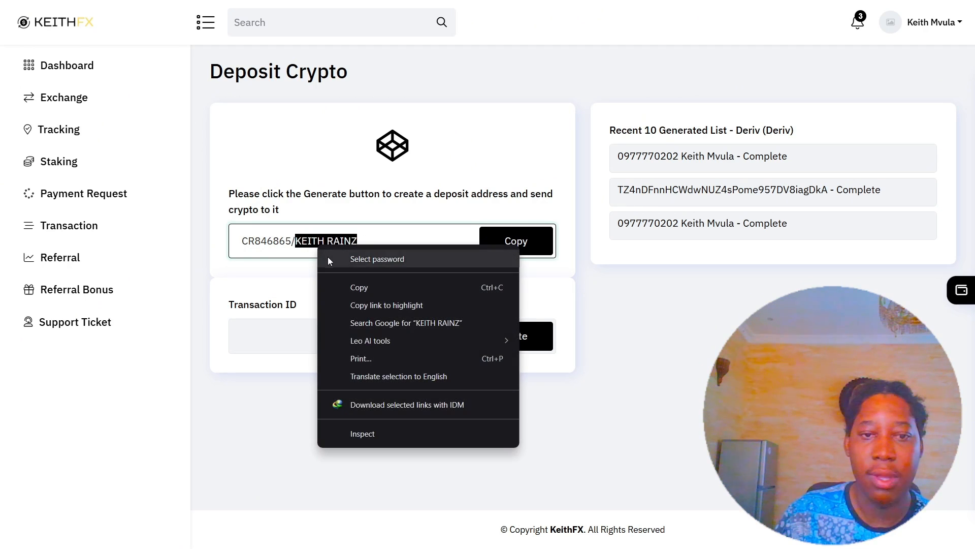
{"action": "left_click", "coordinate": [364, 289]}
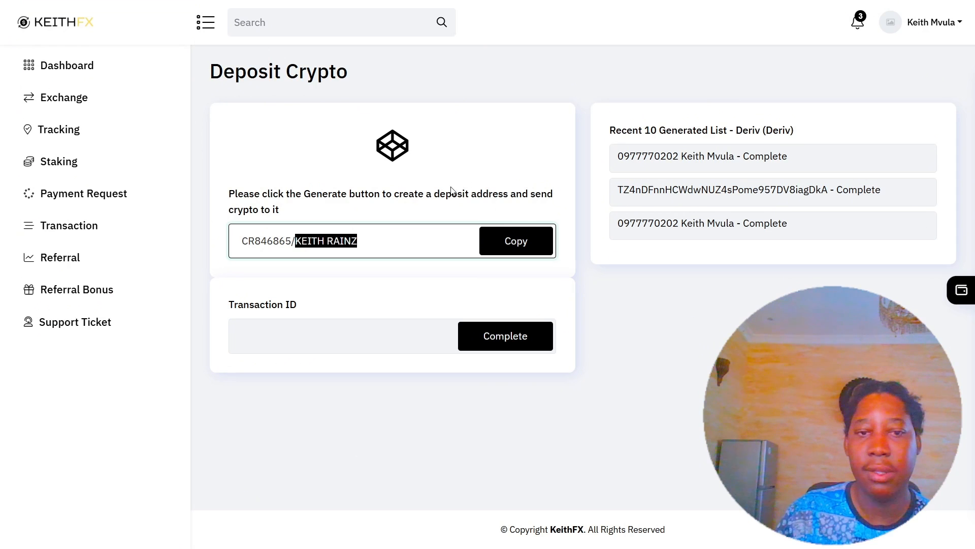
Switch to the Deriv tab and show it full screen.
{"action": "key", "text": "F11"}
{"action": "key", "text": "ctrl+1"}
{"action": "key", "text": "F11"}
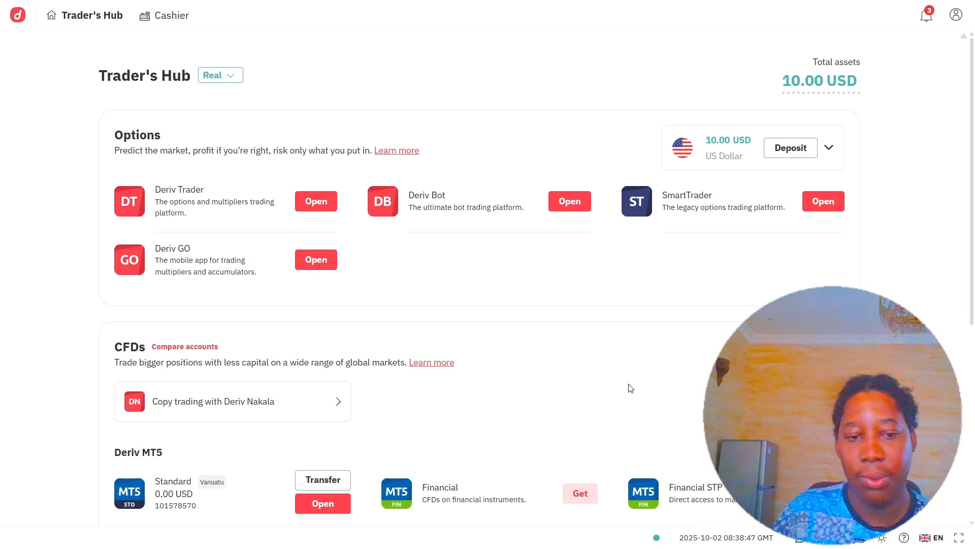
Open Cashier's Payment agents, glance at the Withdrawal tab, then return to the Deposit list.
{"action": "left_click", "coordinate": [182, 16]}
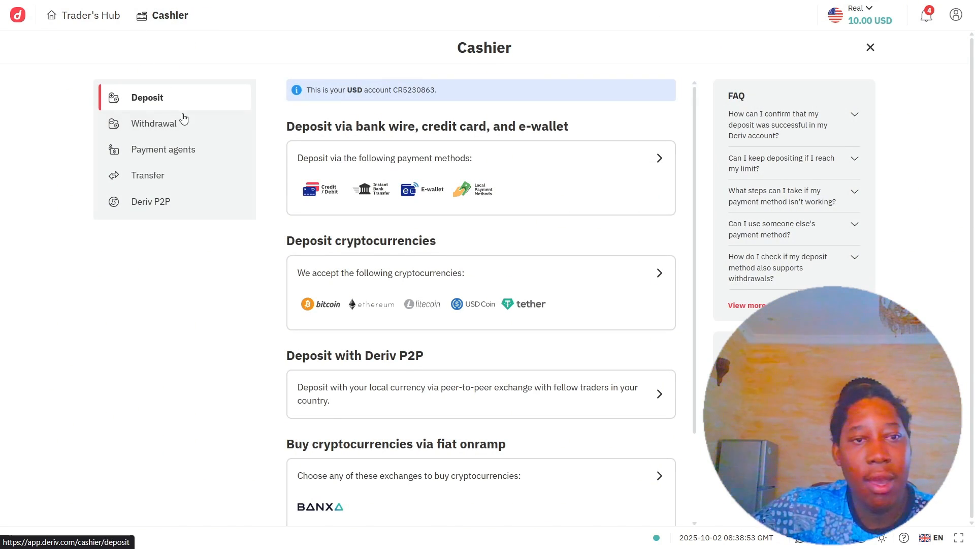
{"action": "left_click", "coordinate": [174, 151]}
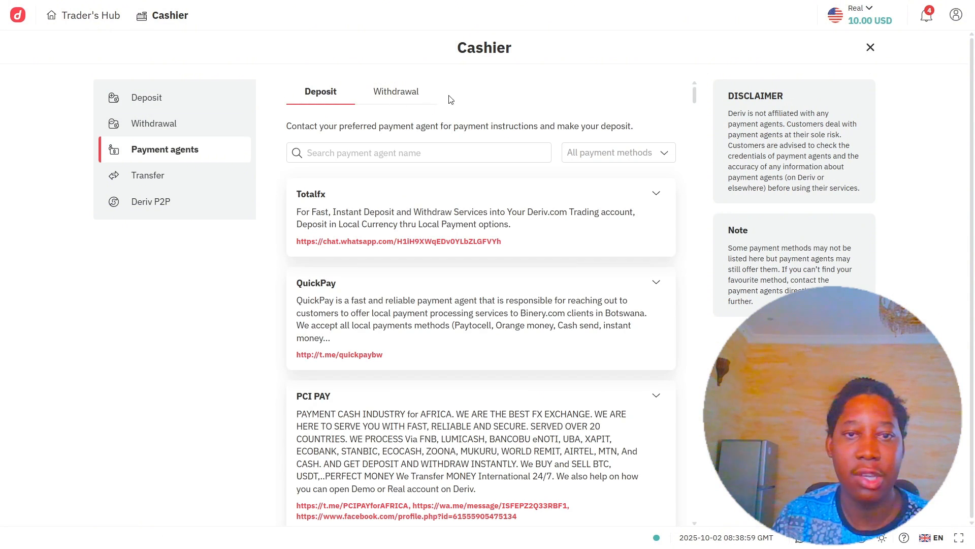
{"action": "left_click", "coordinate": [423, 97]}
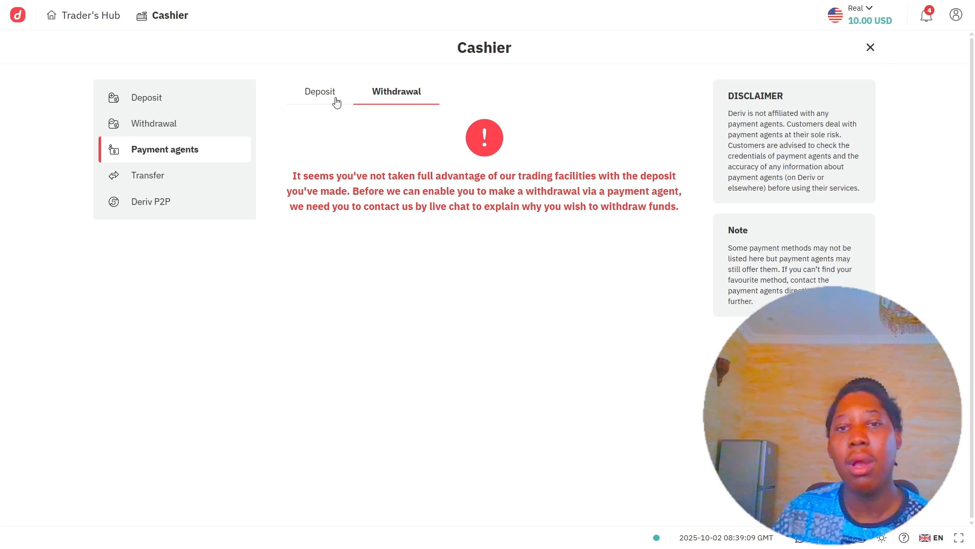
{"action": "left_click", "coordinate": [336, 102]}
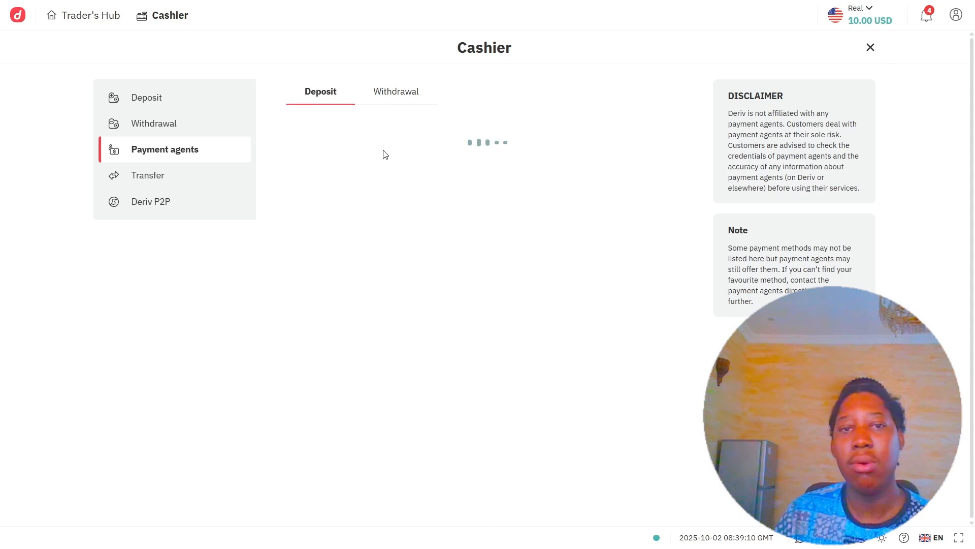
{"action": "left_click", "coordinate": [384, 94]}
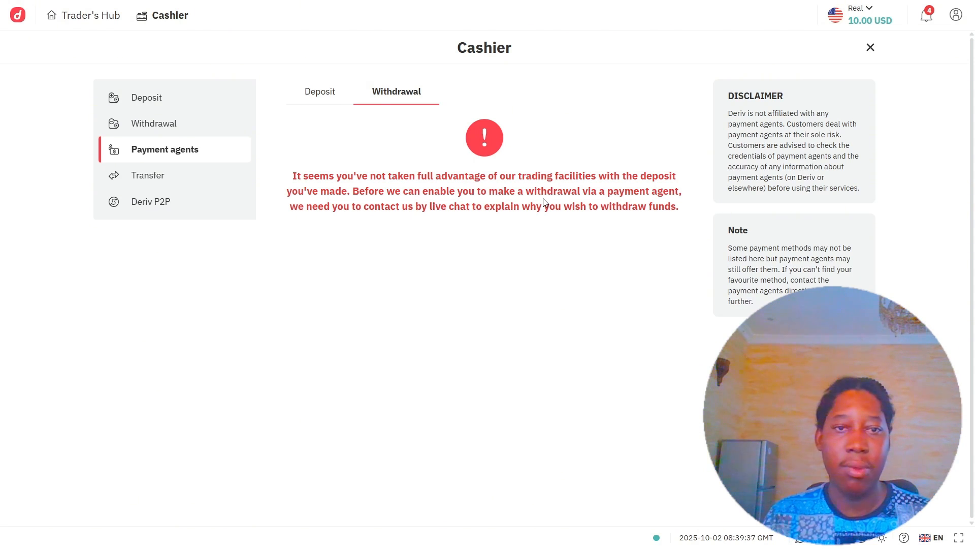
{"action": "left_click", "coordinate": [311, 91]}
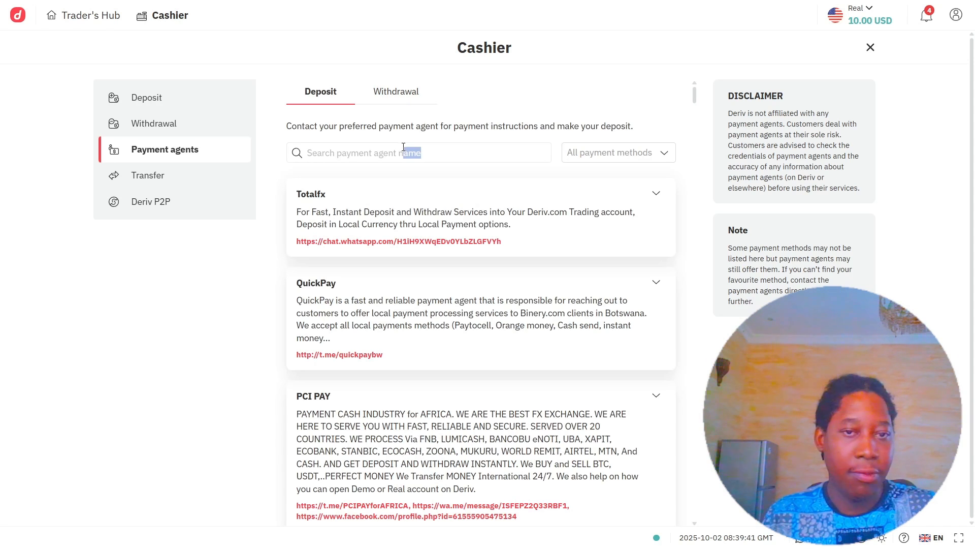
Filter payment agents by the pasted agent name, keep the USD account active, and return to KeithFX.
{"action": "left_click", "coordinate": [399, 147]}
{"action": "key", "text": "ctrl+v"}
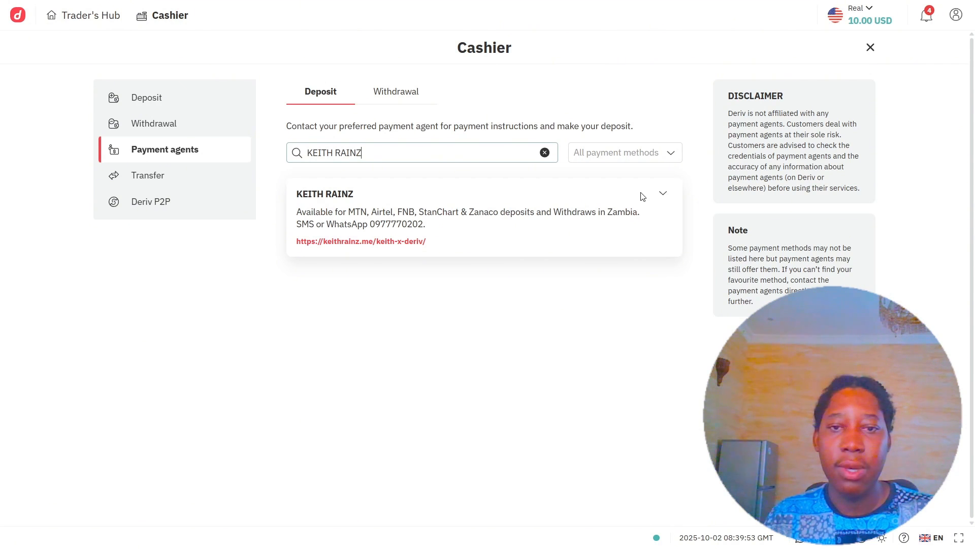
{"action": "left_click", "coordinate": [863, 17]}
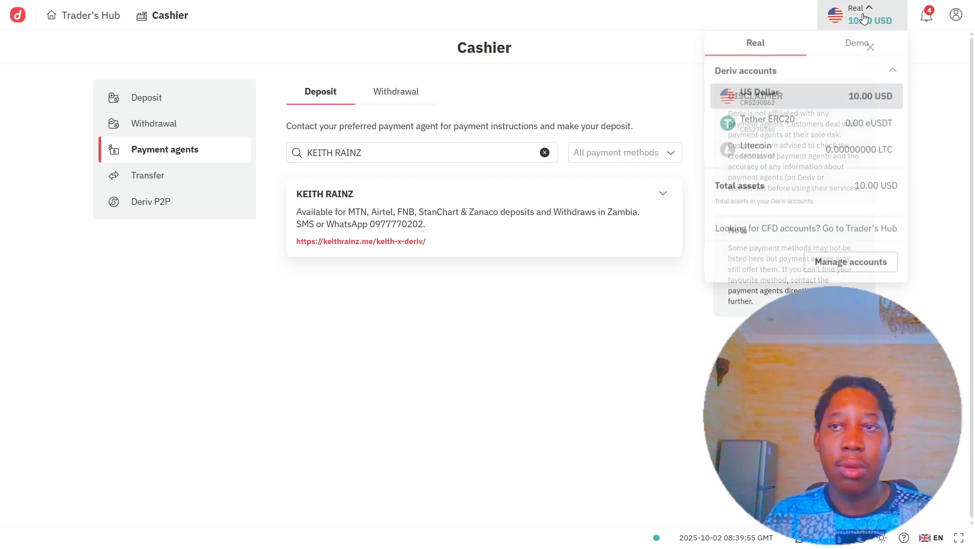
{"action": "left_click", "coordinate": [757, 104]}
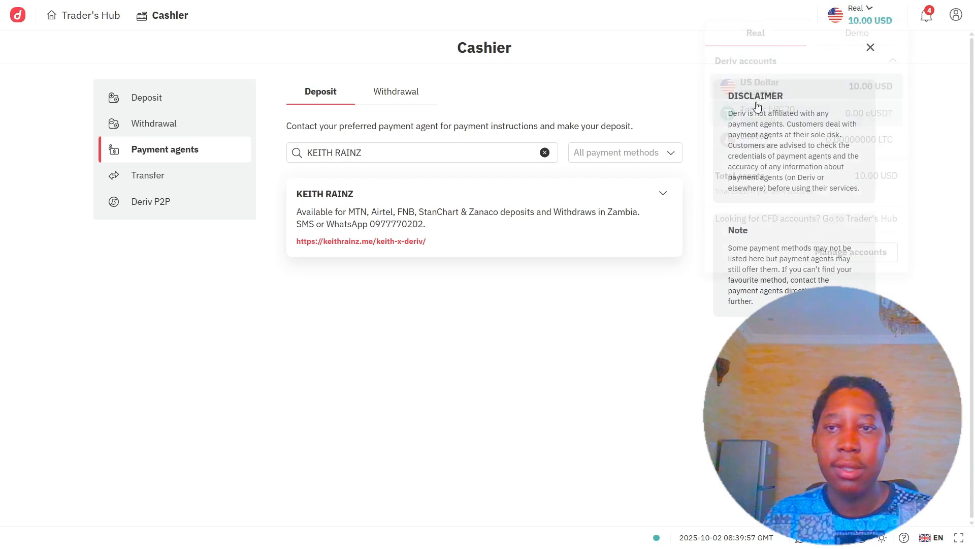
{"action": "left_click", "coordinate": [863, 17]}
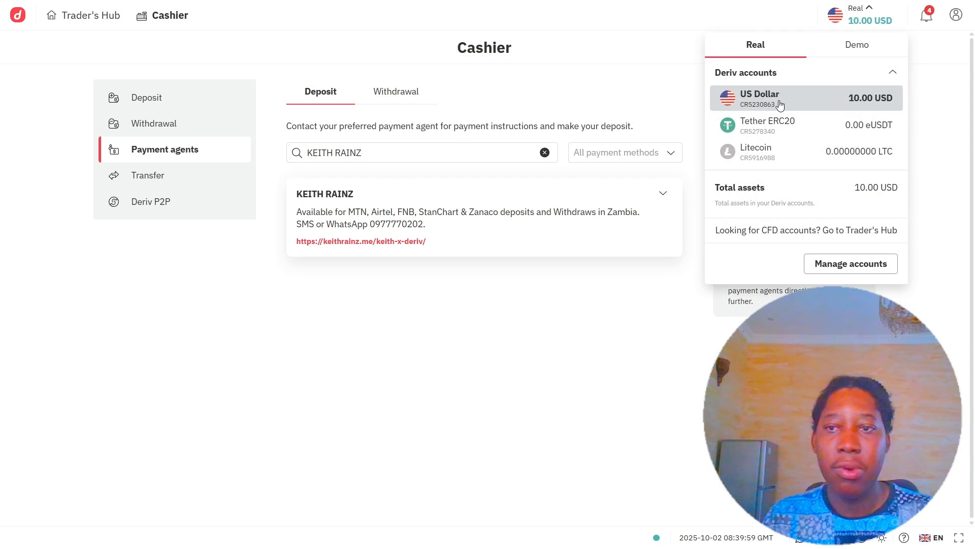
{"action": "left_click", "coordinate": [742, 107]}
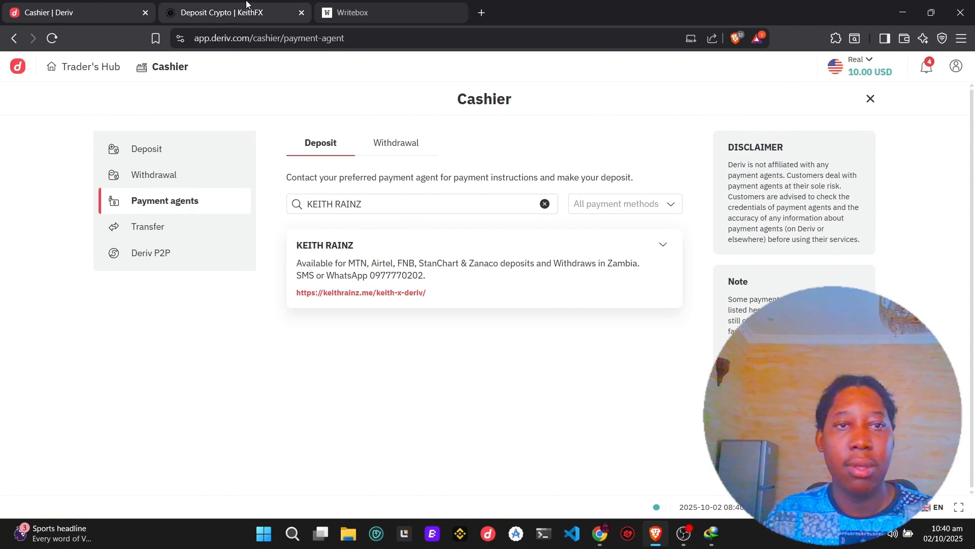
{"action": "left_click", "coordinate": [228, 13]}
{"action": "key", "text": "F11"}
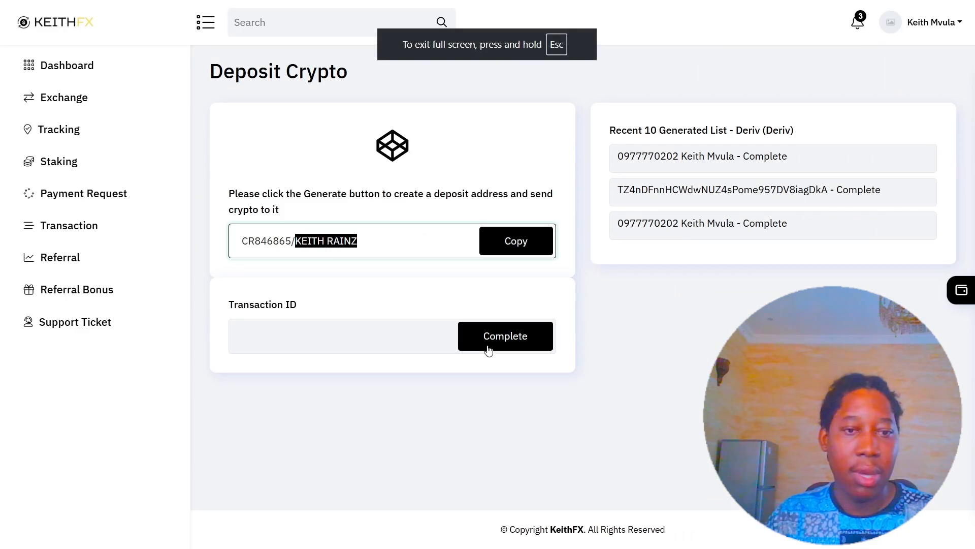
Use the address's account code as the Transaction ID and submit the deposit request.
{"action": "left_click", "coordinate": [294, 327]}
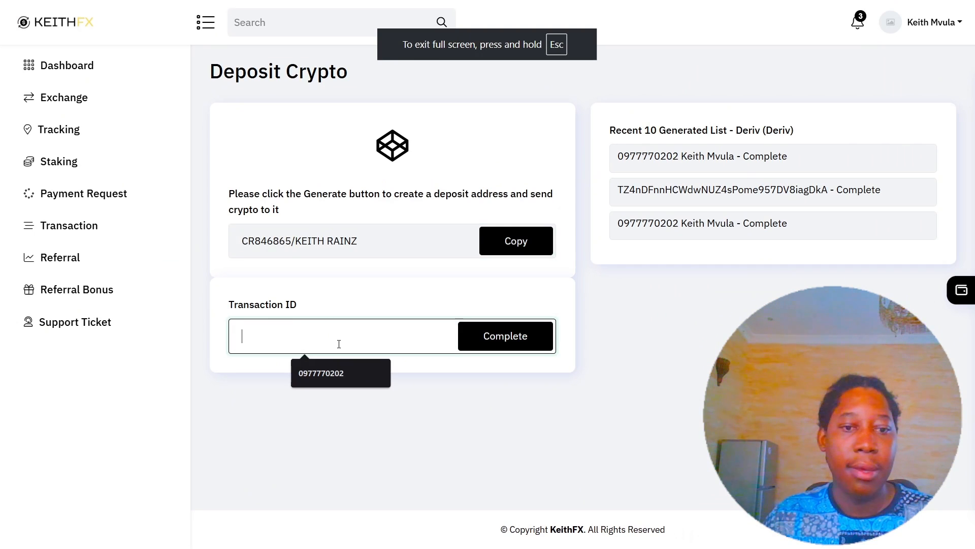
{"action": "left_click_drag", "start_coordinate": [291, 241], "coordinate": [232, 238]}
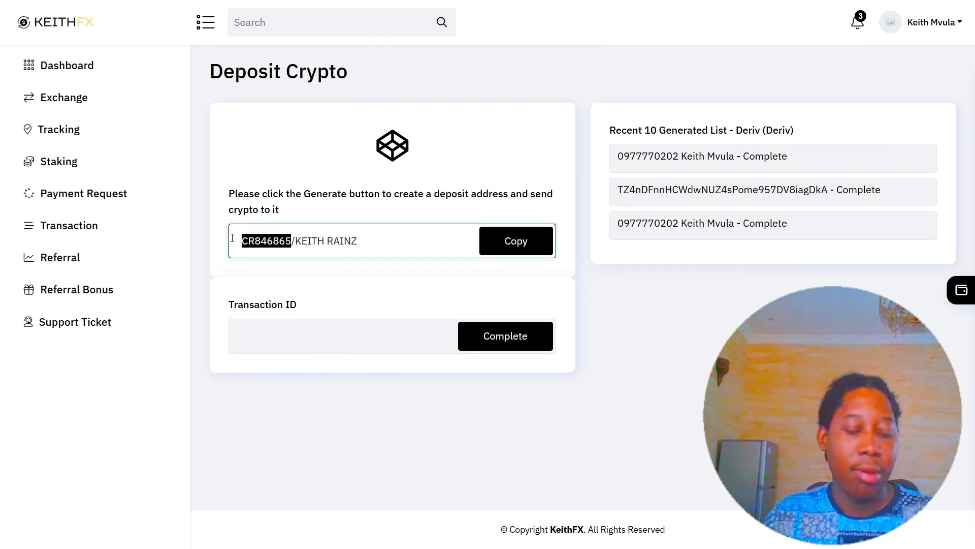
{"action": "left_click", "coordinate": [295, 333]}
{"action": "key", "text": "ctrl+b"}
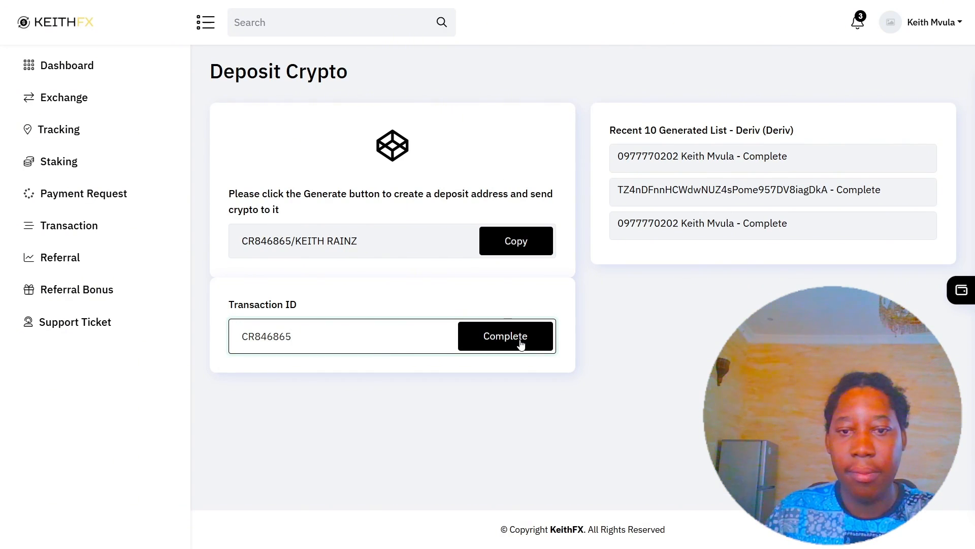
{"action": "left_click", "coordinate": [521, 341]}
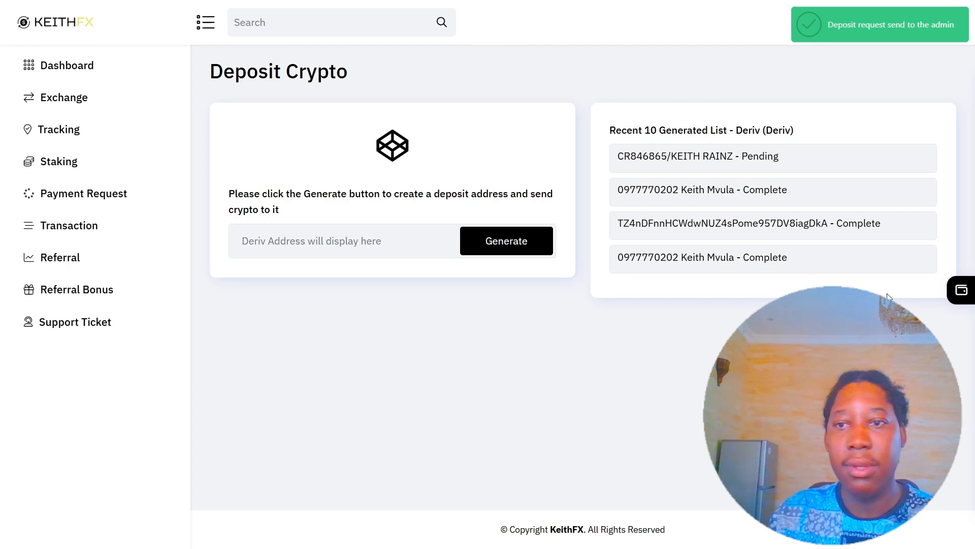
Reload KeithFX, check the newest deposit reads Complete, and view the $215.00 wallet assets.
{"action": "key", "text": "F5"}
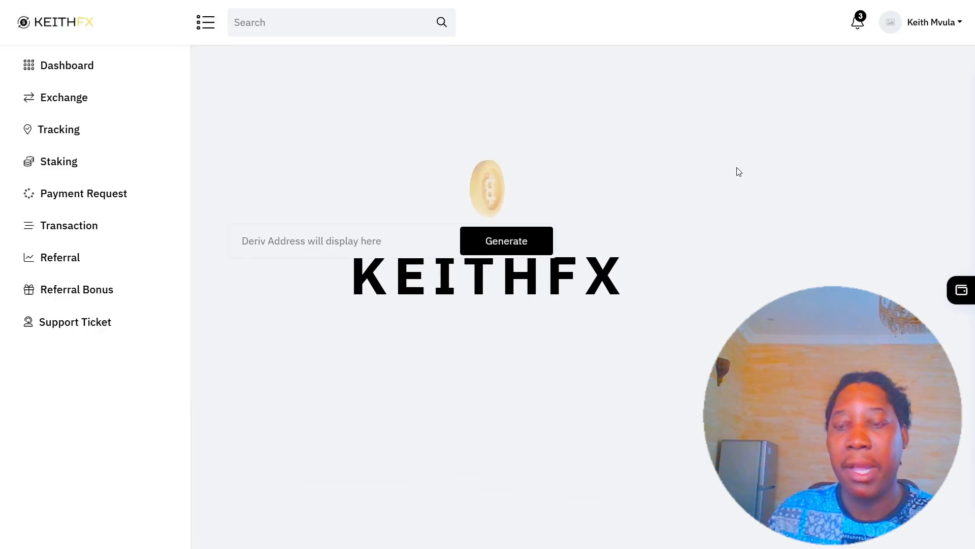
{"action": "left_click_drag", "start_coordinate": [743, 158], "coordinate": [823, 162]}
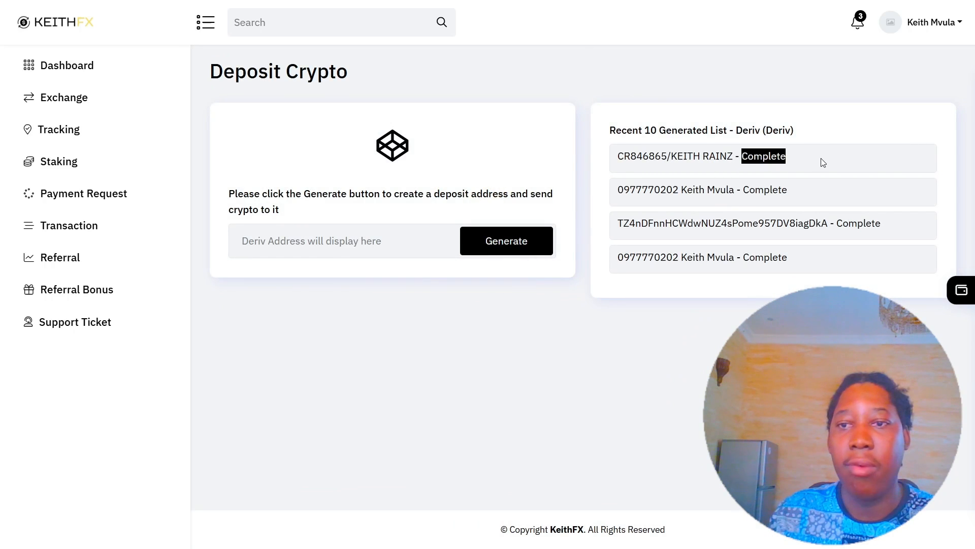
{"action": "left_click_drag", "start_coordinate": [743, 157], "coordinate": [675, 150]}
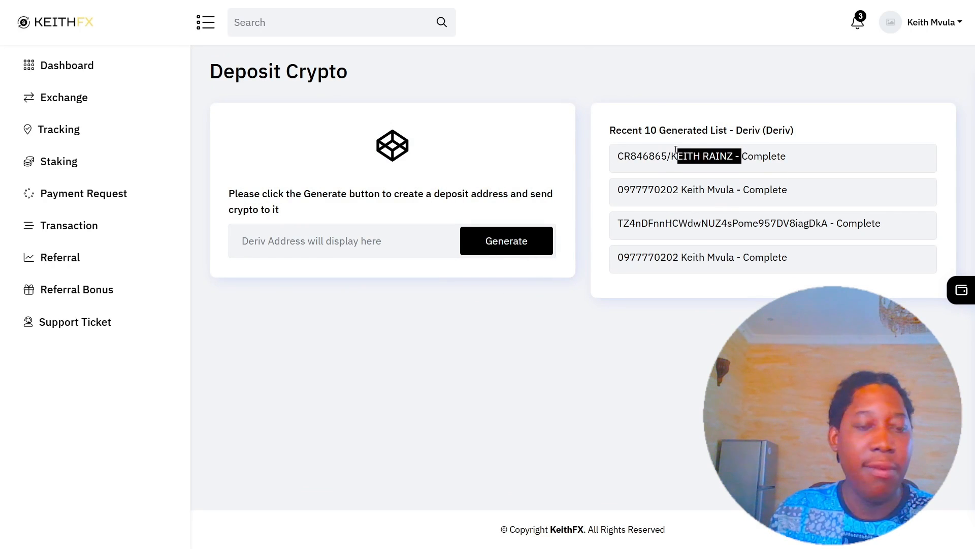
{"action": "left_click", "coordinate": [967, 297]}
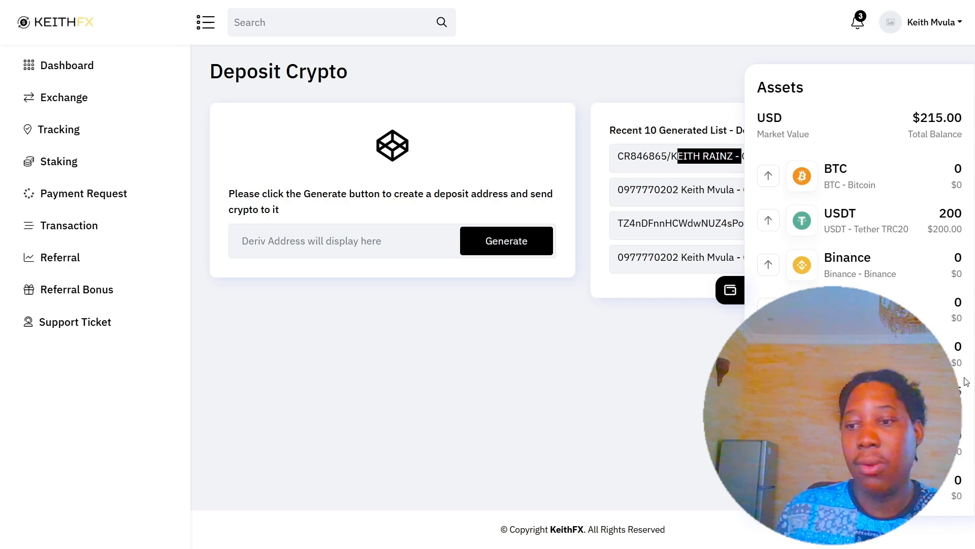
{"action": "left_click", "coordinate": [949, 405]}
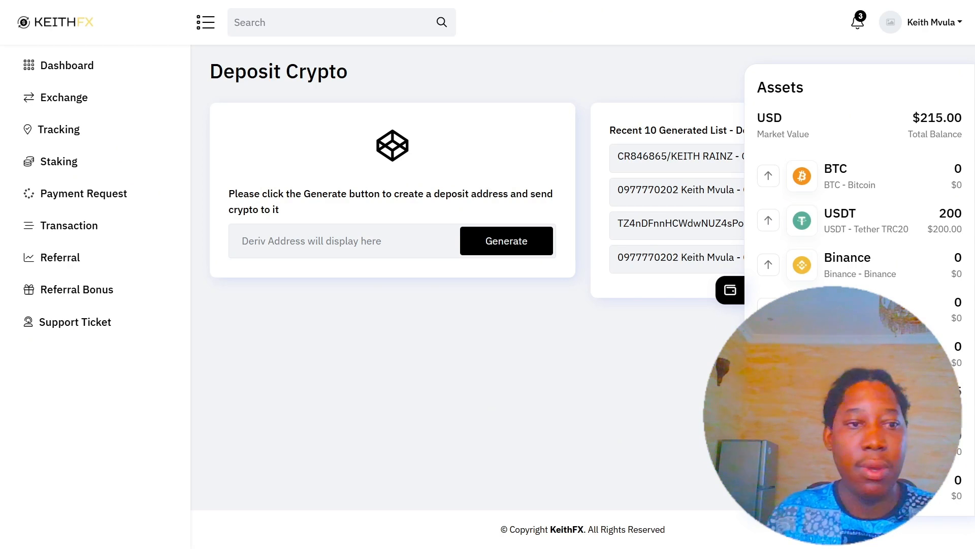
On the Dashboard, set up an exchange sending 15 DERIV to receive KWACHA.
{"action": "left_click", "coordinate": [464, 348]}
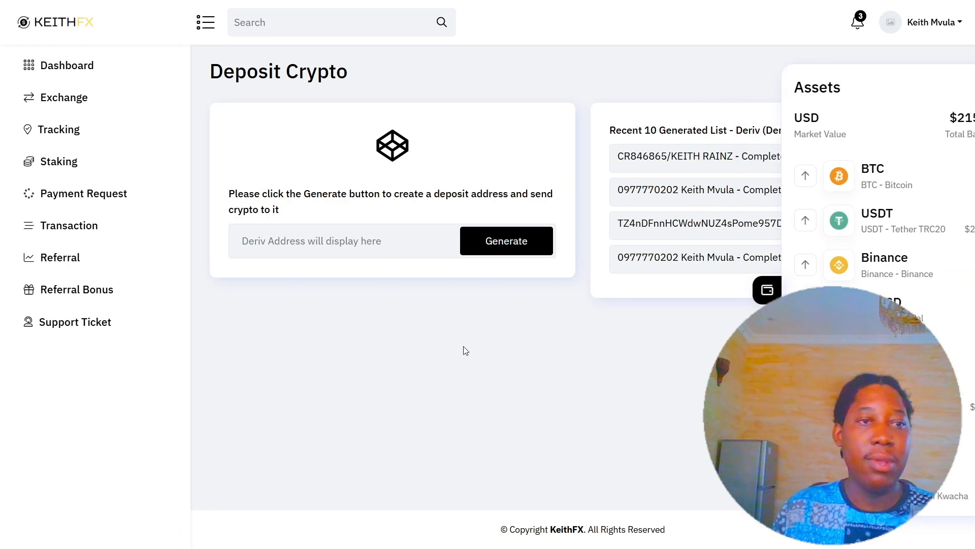
{"action": "left_click", "coordinate": [73, 62]}
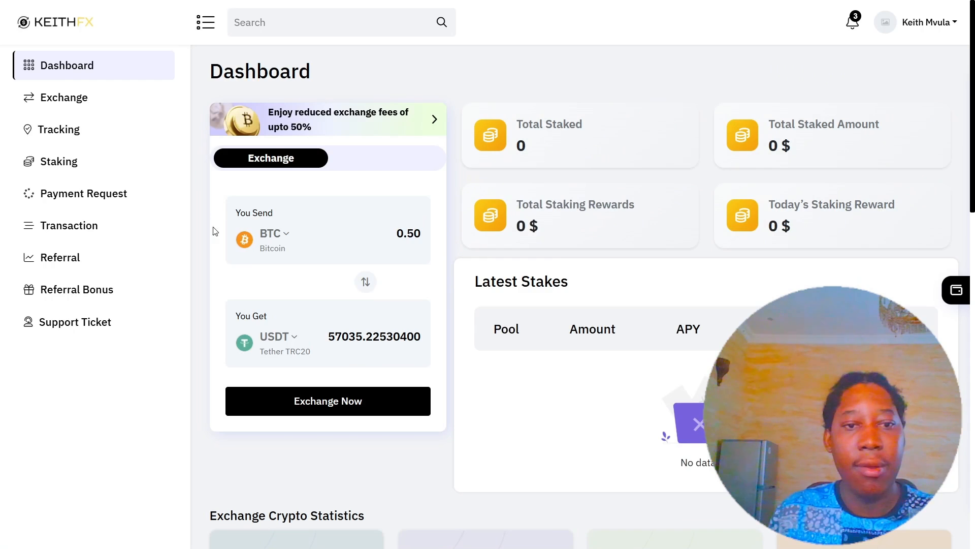
{"action": "left_click", "coordinate": [285, 238]}
{"action": "scroll", "coordinate": [380, 335], "scroll_direction": "down", "scroll_amount": 1}
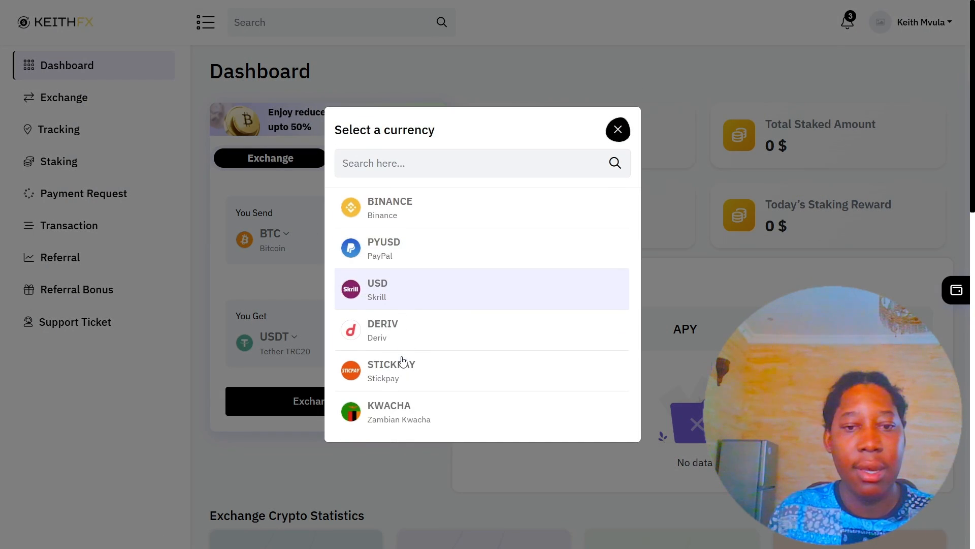
{"action": "left_click", "coordinate": [380, 335]}
{"action": "left_click", "coordinate": [272, 342]}
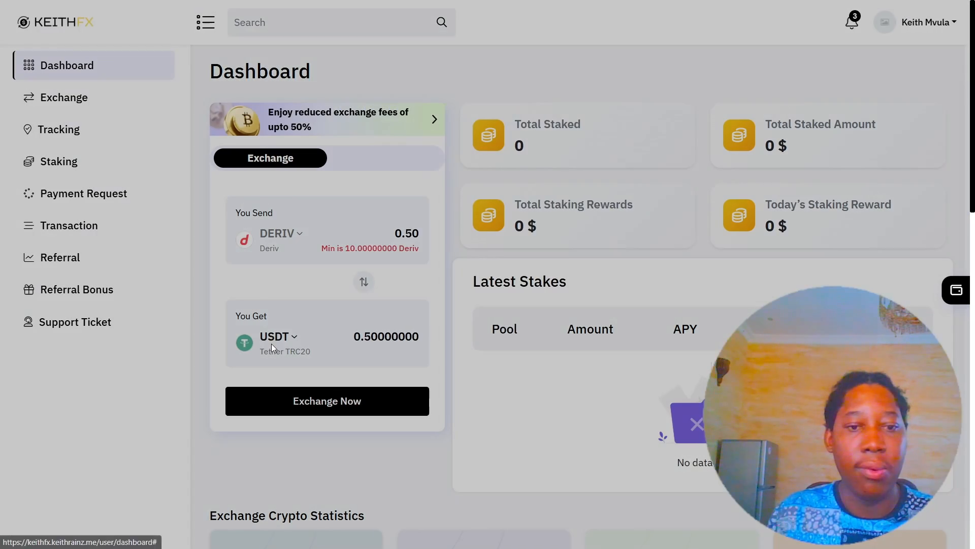
{"action": "scroll", "coordinate": [374, 412], "scroll_direction": "down", "scroll_amount": 3}
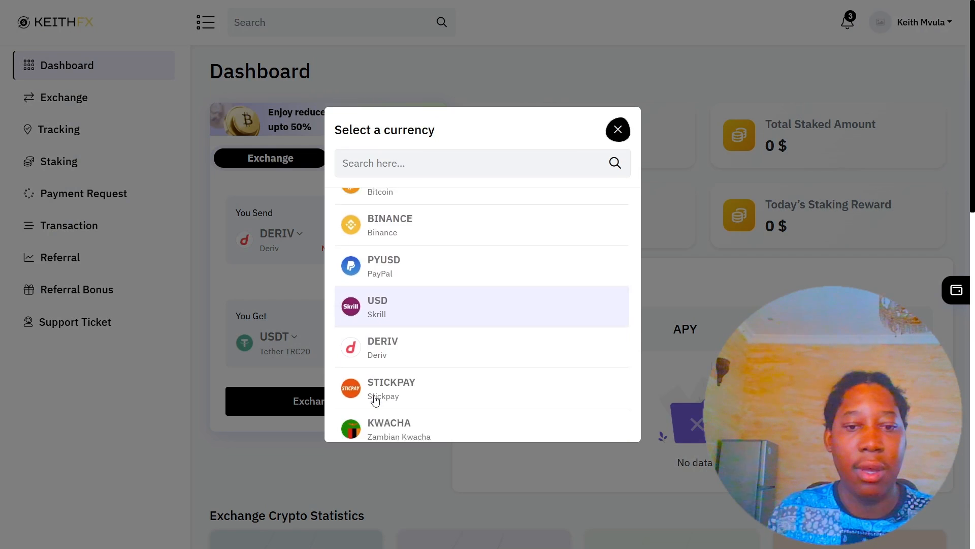
{"action": "left_click", "coordinate": [387, 423]}
{"action": "double_click", "coordinate": [412, 233]}
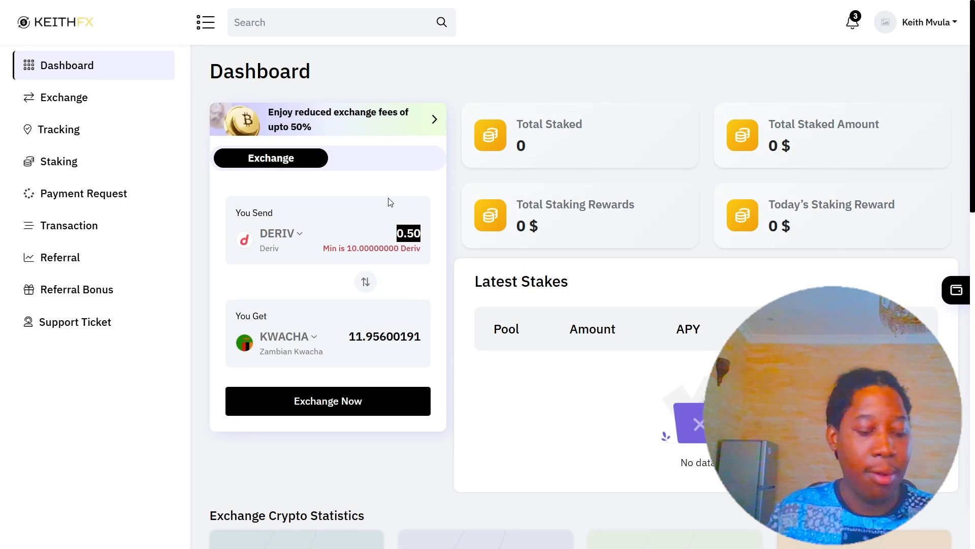
{"action": "type", "text": "15"}
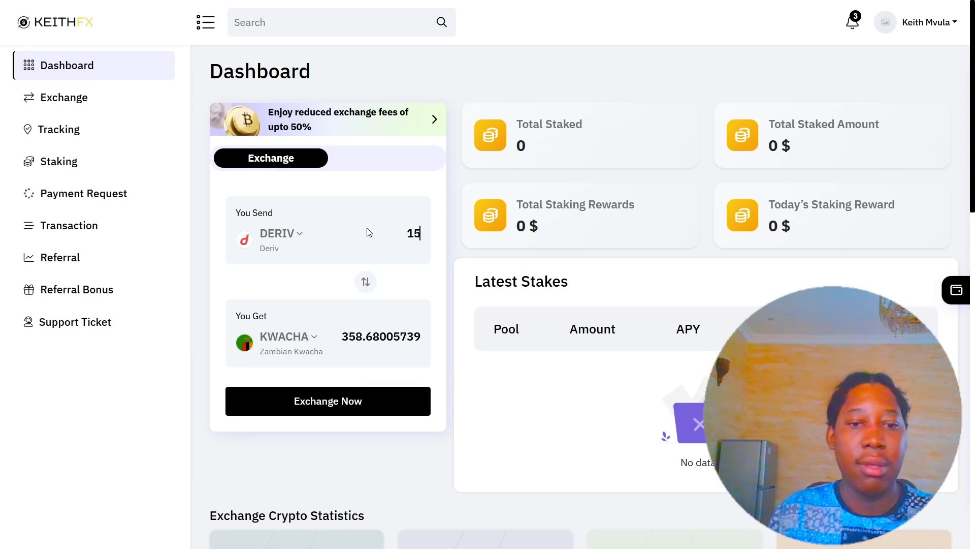
Start the exchange, enter destination and refund wallet addresses, accept the terms, and continue.
{"action": "left_click", "coordinate": [308, 410]}
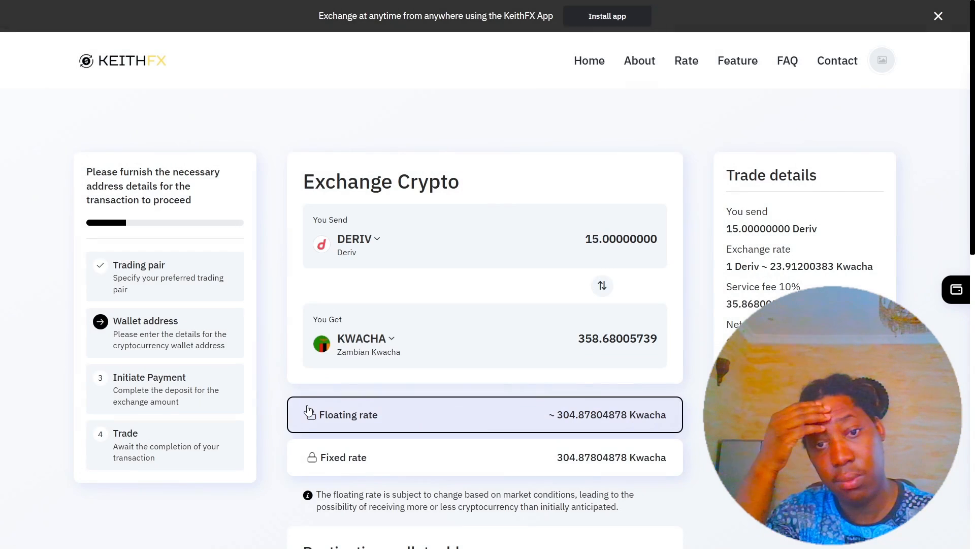
{"action": "scroll", "coordinate": [514, 181], "scroll_direction": "down", "scroll_amount": 6}
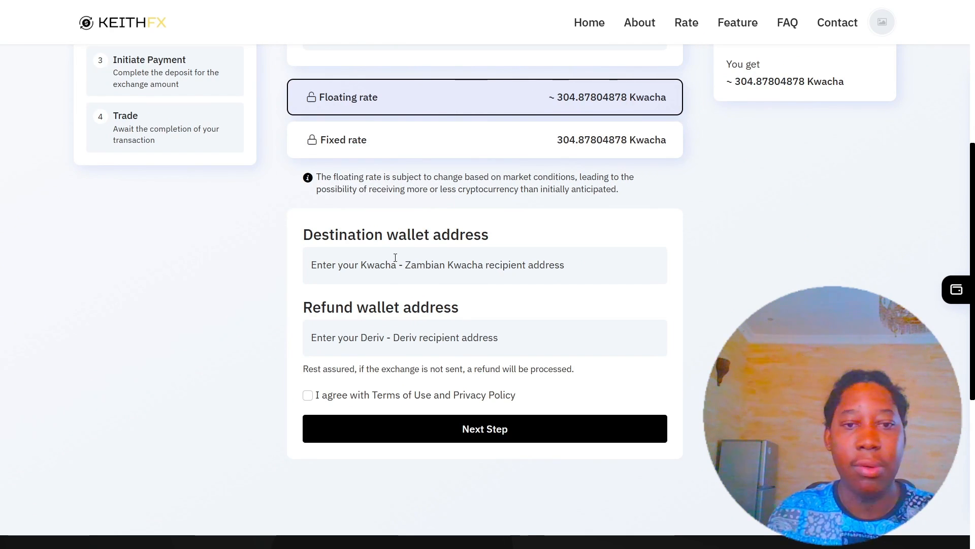
{"action": "left_click", "coordinate": [395, 256]}
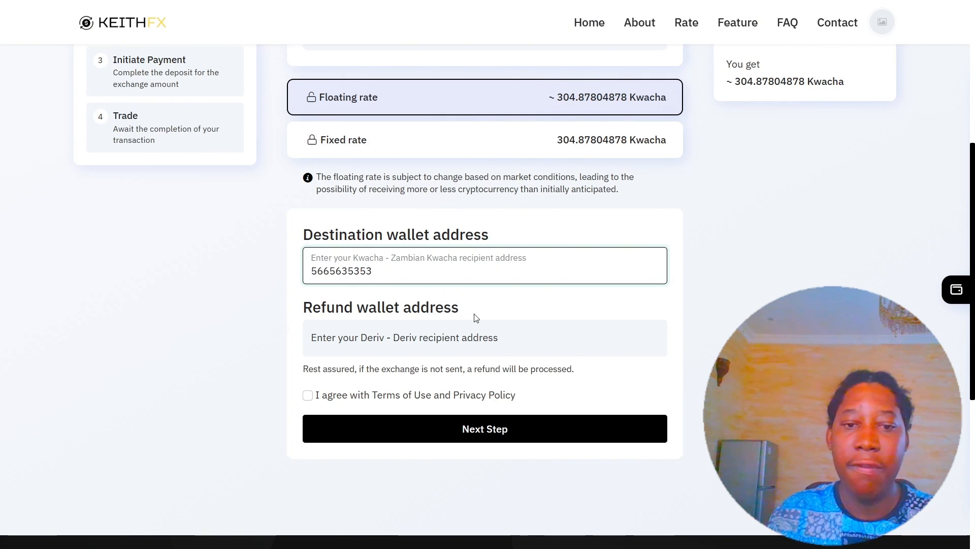
{"action": "left_click", "coordinate": [408, 339]}
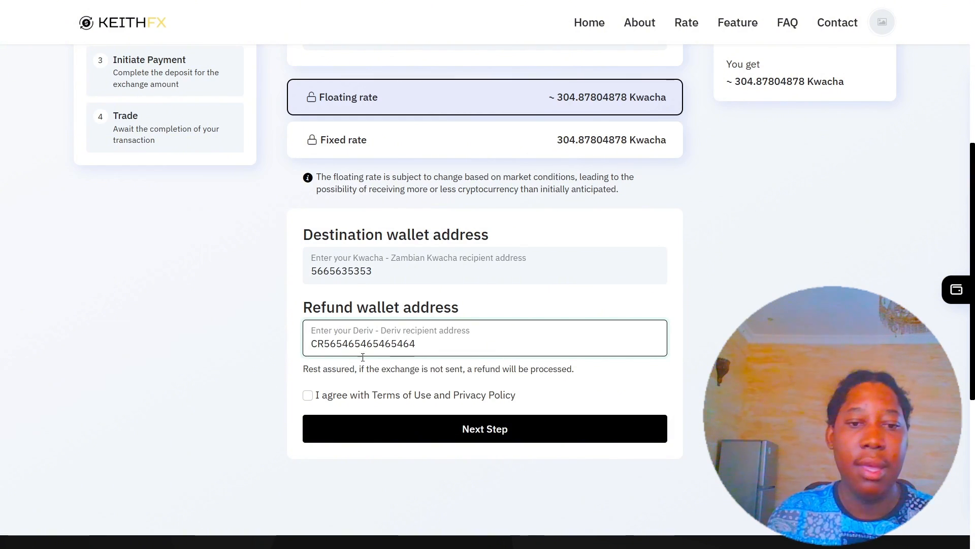
{"action": "left_click", "coordinate": [324, 397]}
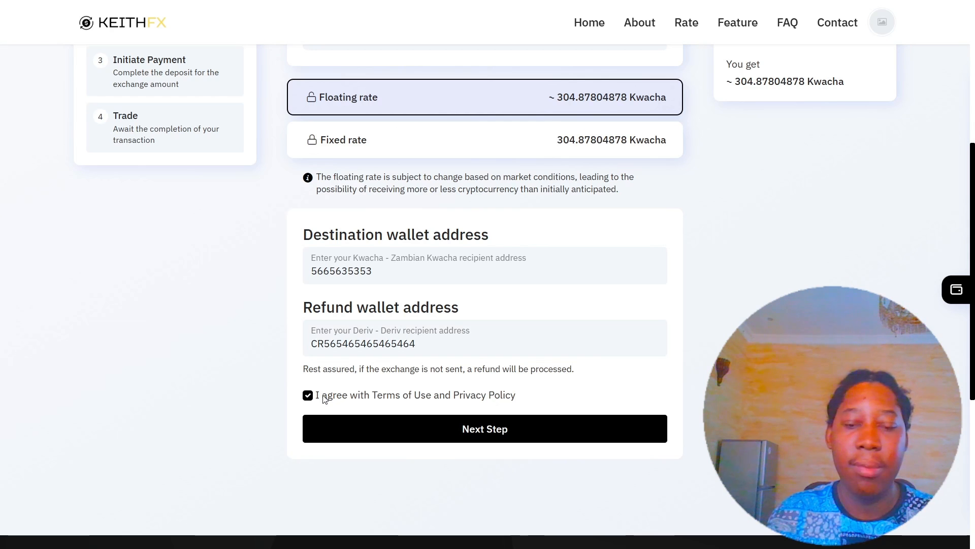
{"action": "left_click", "coordinate": [432, 429]}
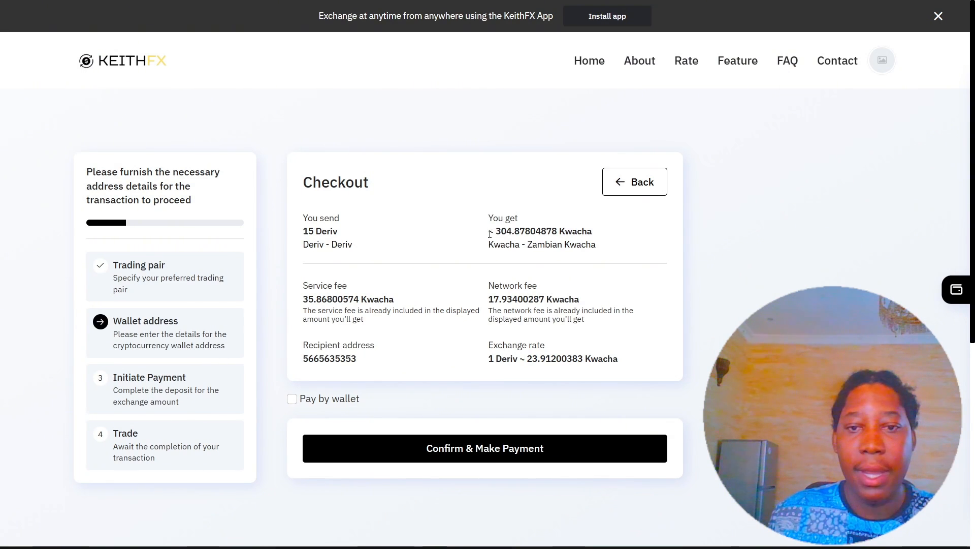
Review the Kwacha received and fees, choose Pay by wallet, and confirm the payment.
{"action": "left_click_drag", "start_coordinate": [488, 231], "coordinate": [601, 243]}
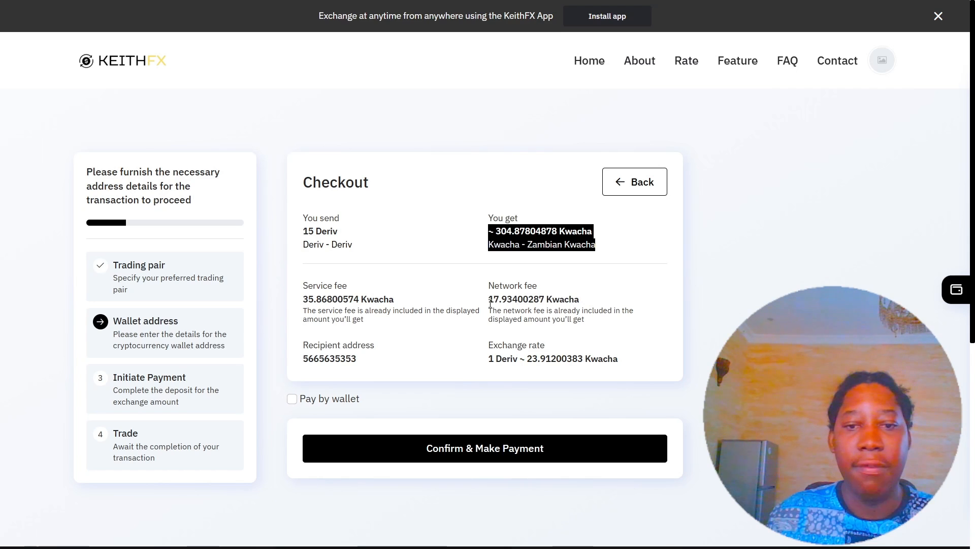
{"action": "left_click_drag", "start_coordinate": [489, 300], "coordinate": [583, 304]}
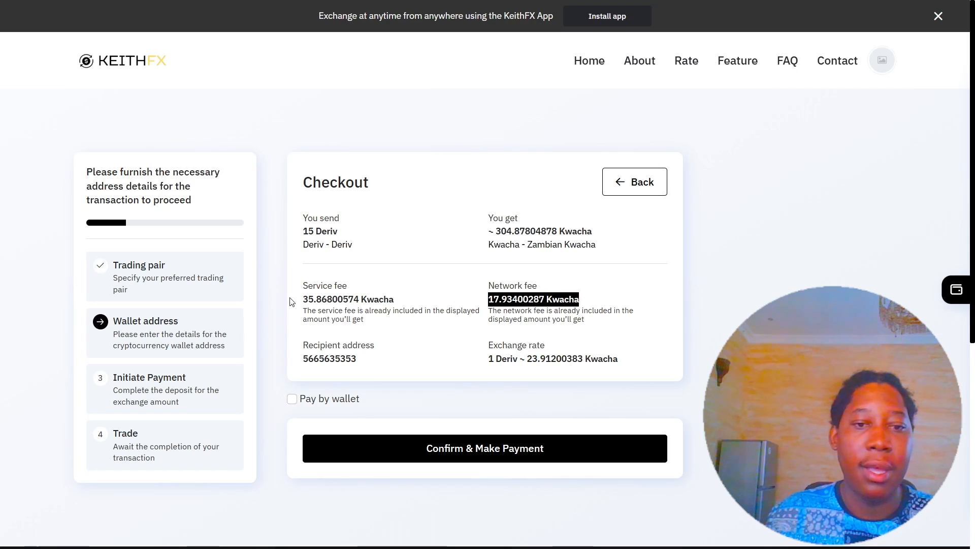
{"action": "left_click_drag", "start_coordinate": [303, 300], "coordinate": [509, 316]}
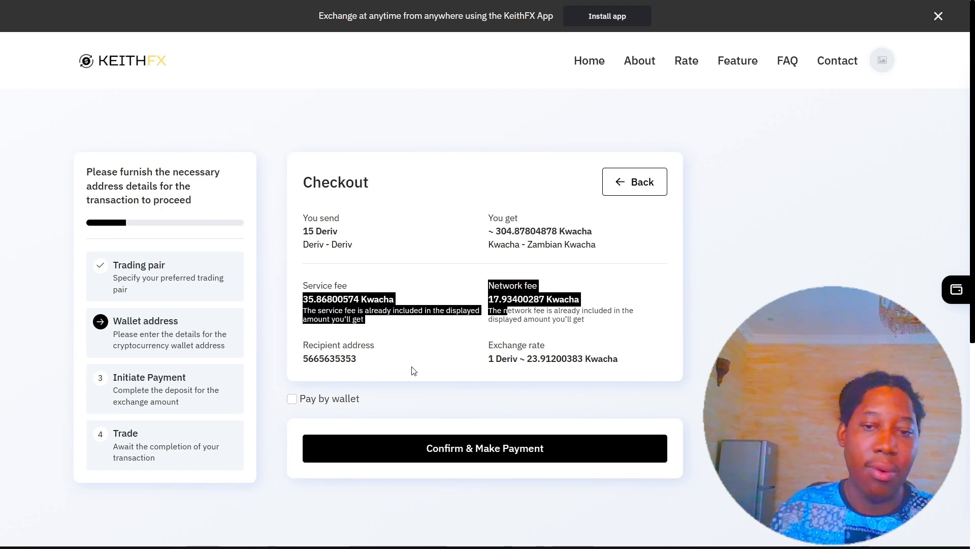
{"action": "left_click", "coordinate": [292, 400]}
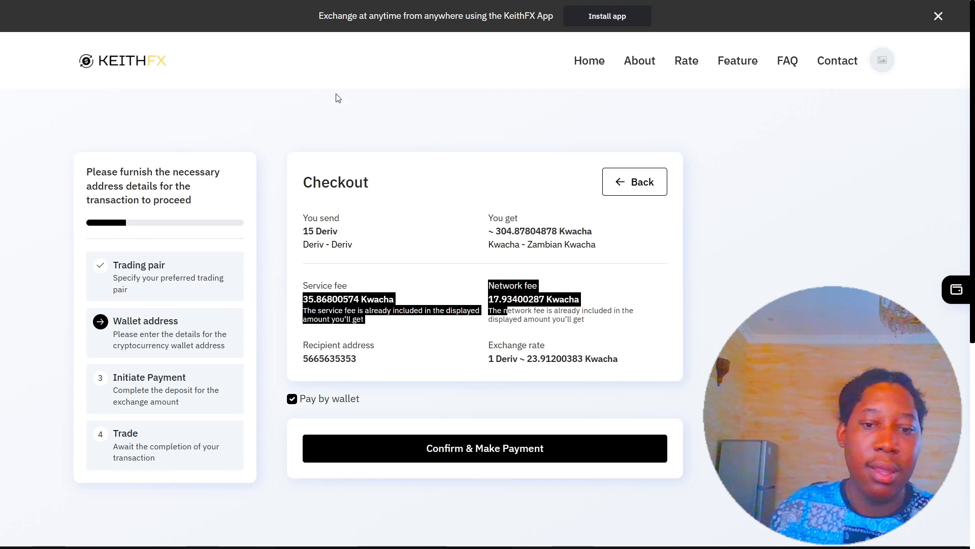
{"action": "left_click", "coordinate": [476, 461]}
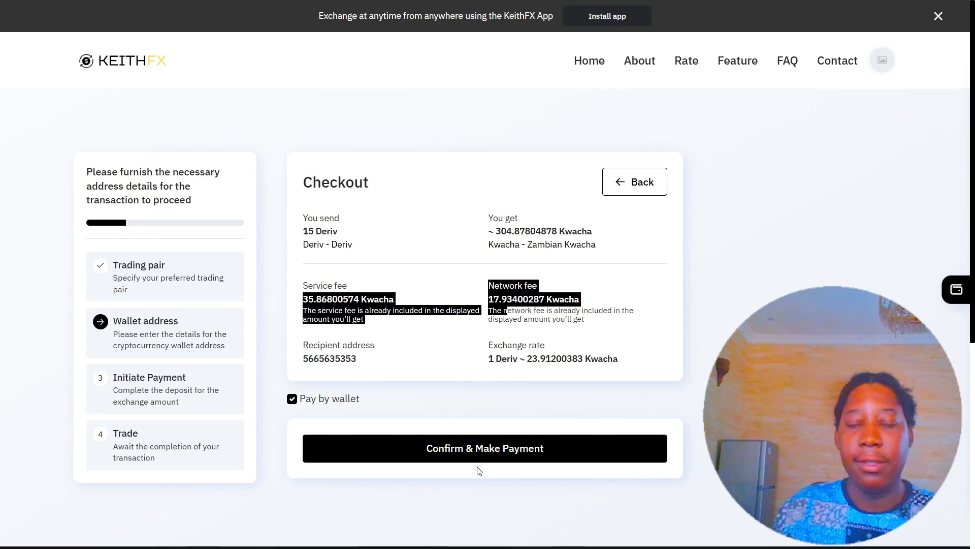